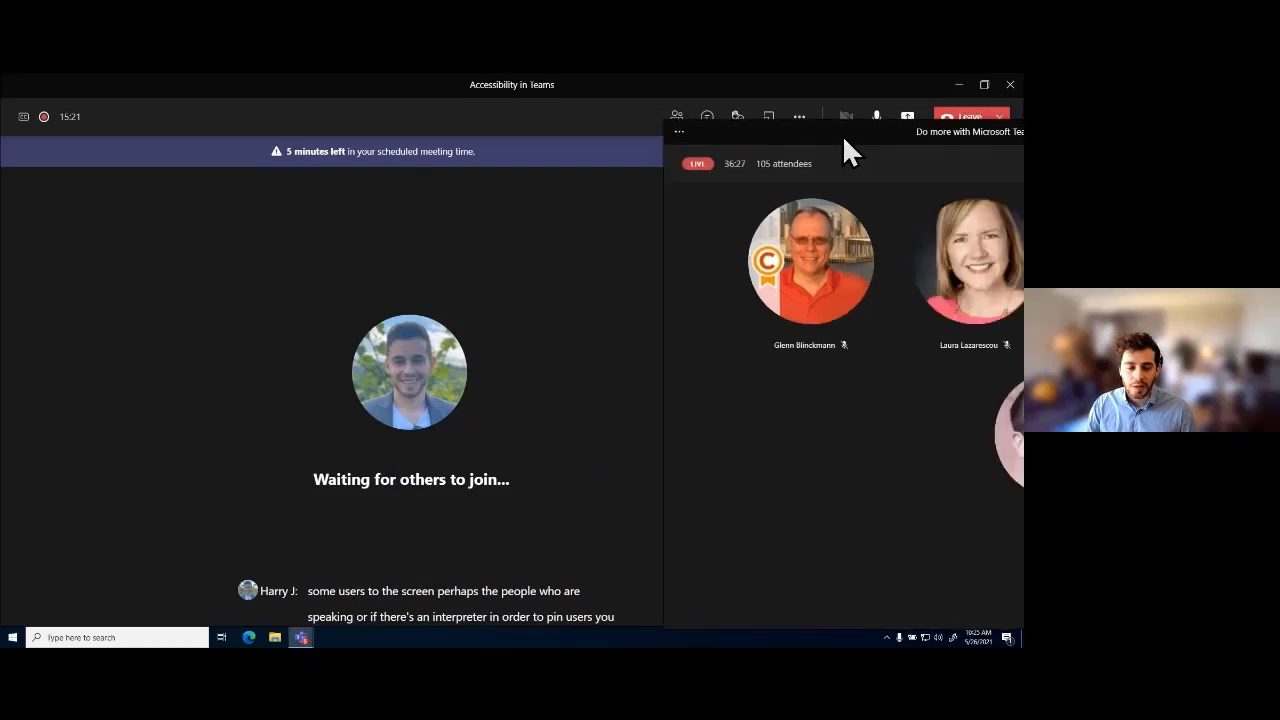
# Step: Show a webinar participant's Pin option, then close the meeting chat panel
pyautogui.moveTo(545, 312)
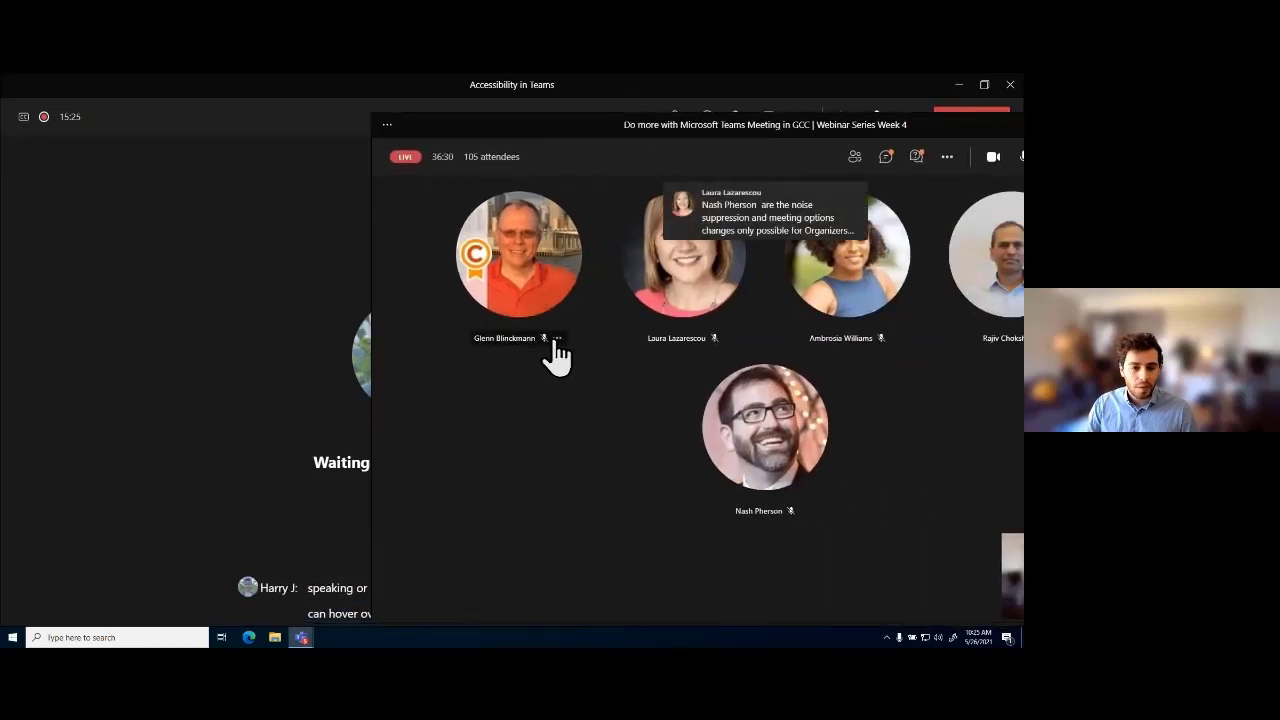
pyautogui.click(555, 342)
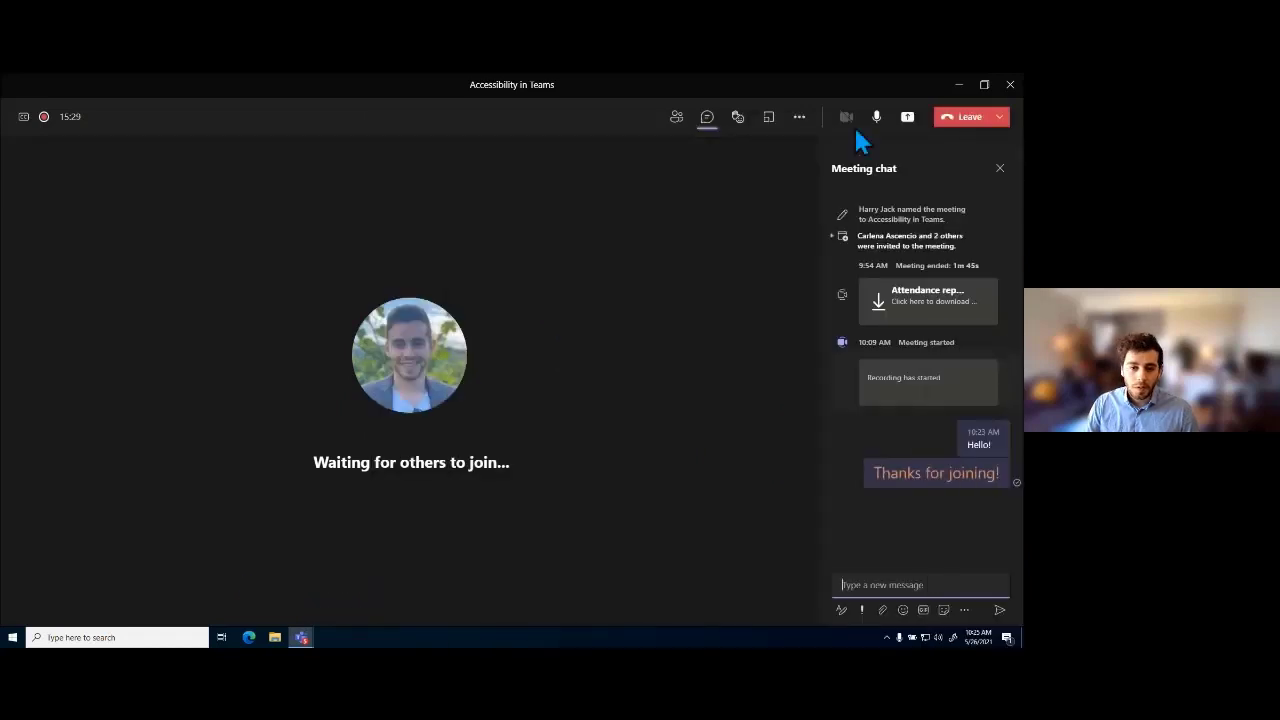
pyautogui.click(676, 117)
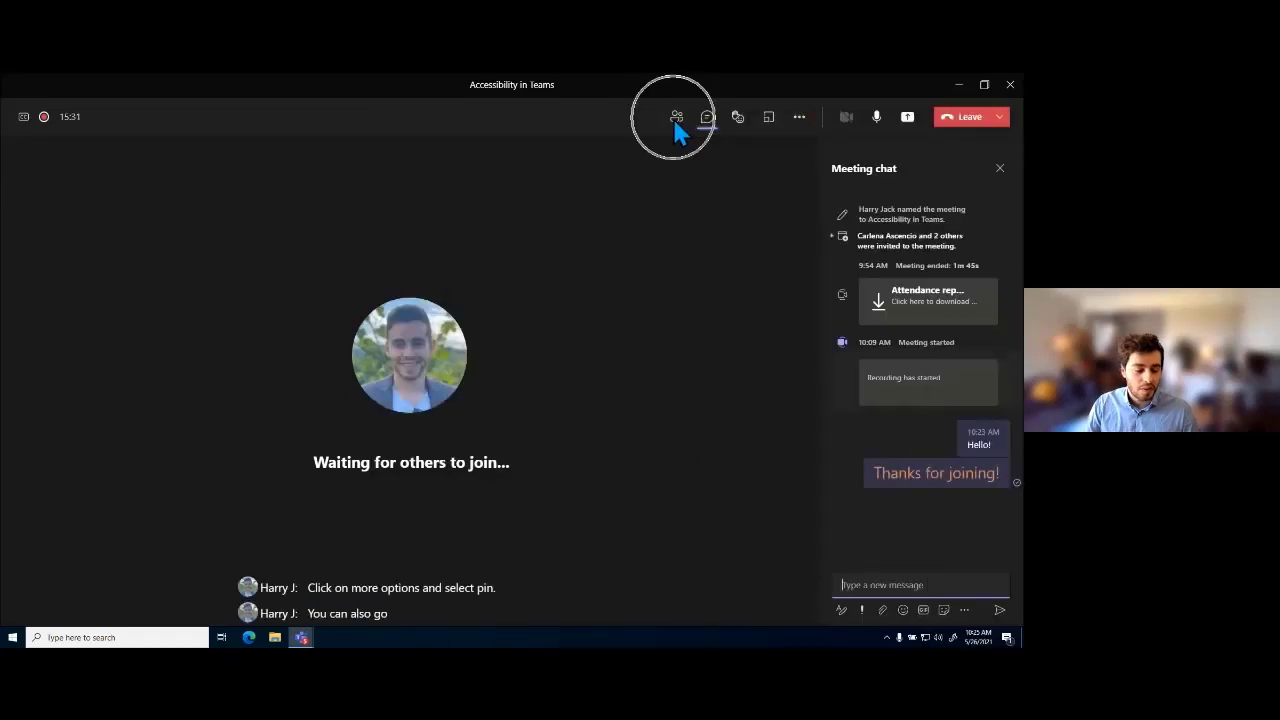
pyautogui.click(676, 120)
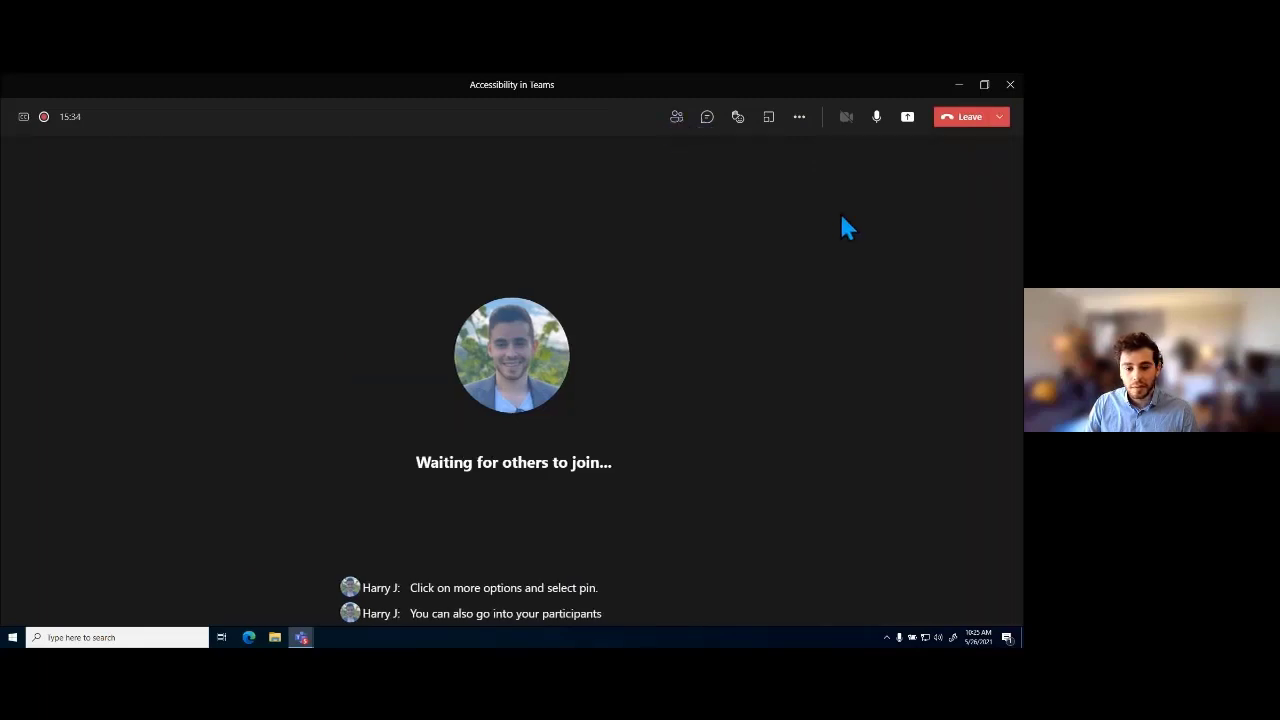
# Step: Reveal Spotlight me on your own Participants row, then close the Participants panel
pyautogui.click(678, 124)
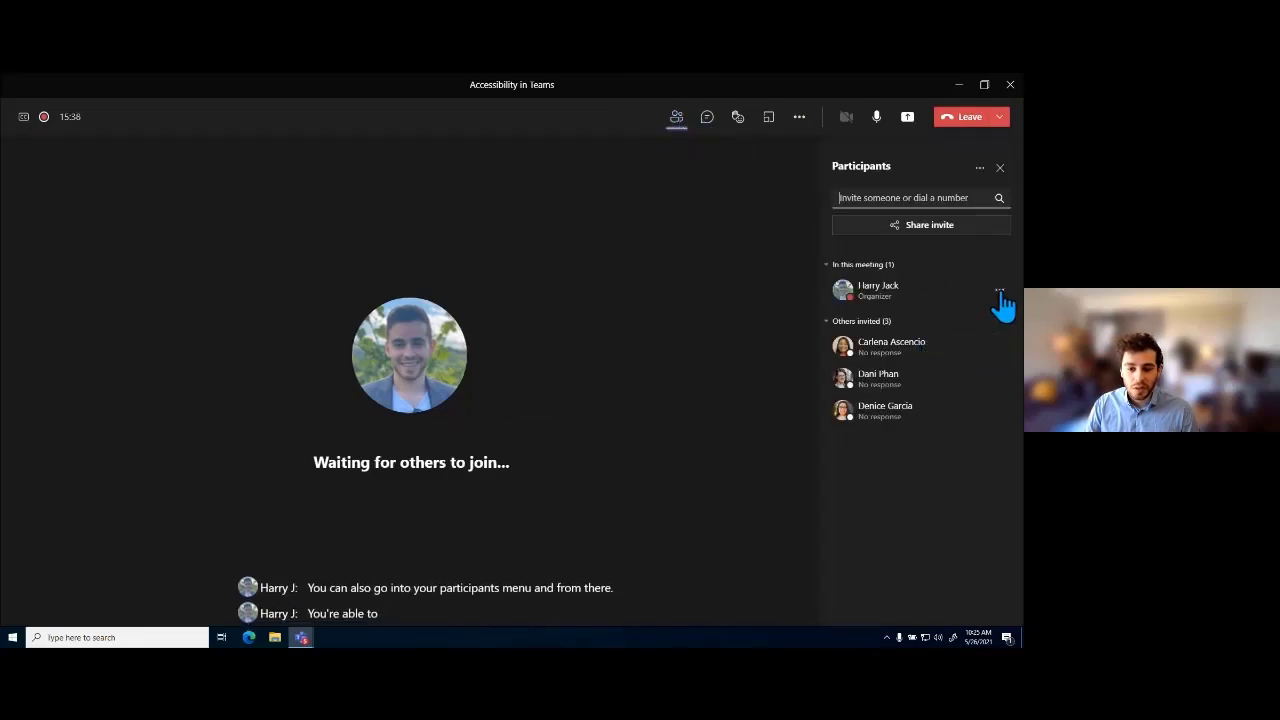
pyautogui.click(1000, 292)
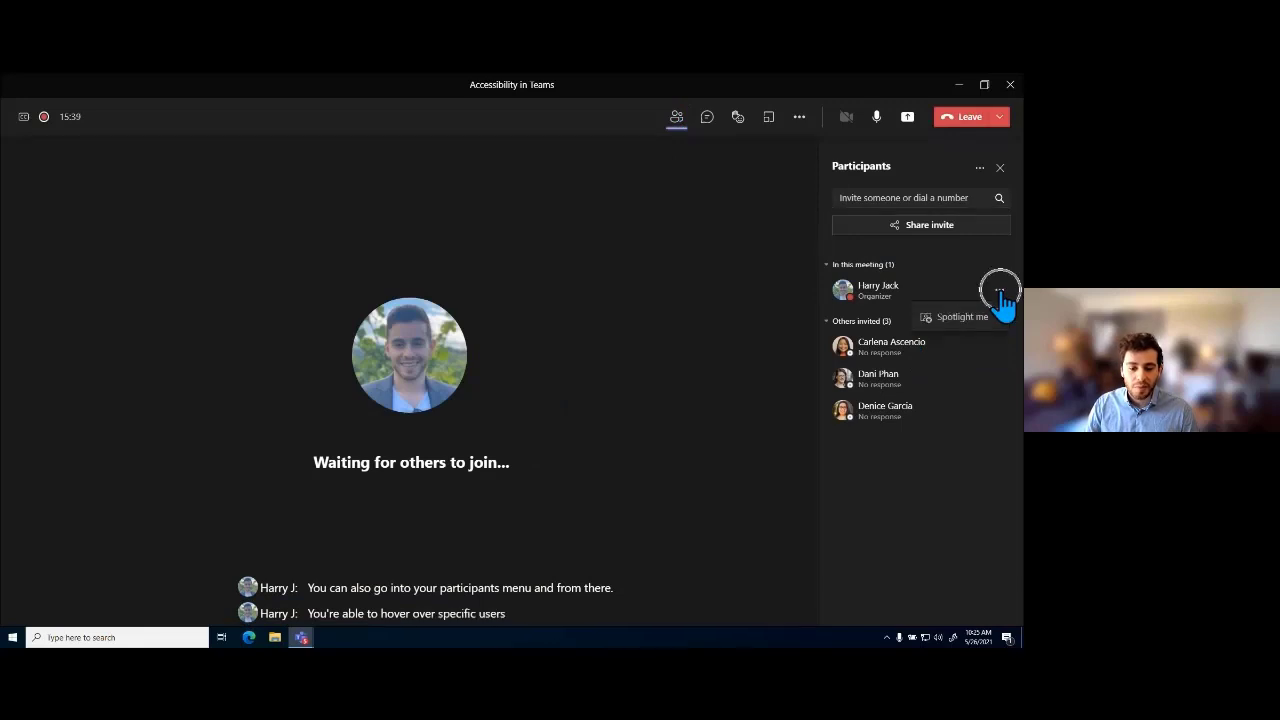
pyautogui.click(961, 320)
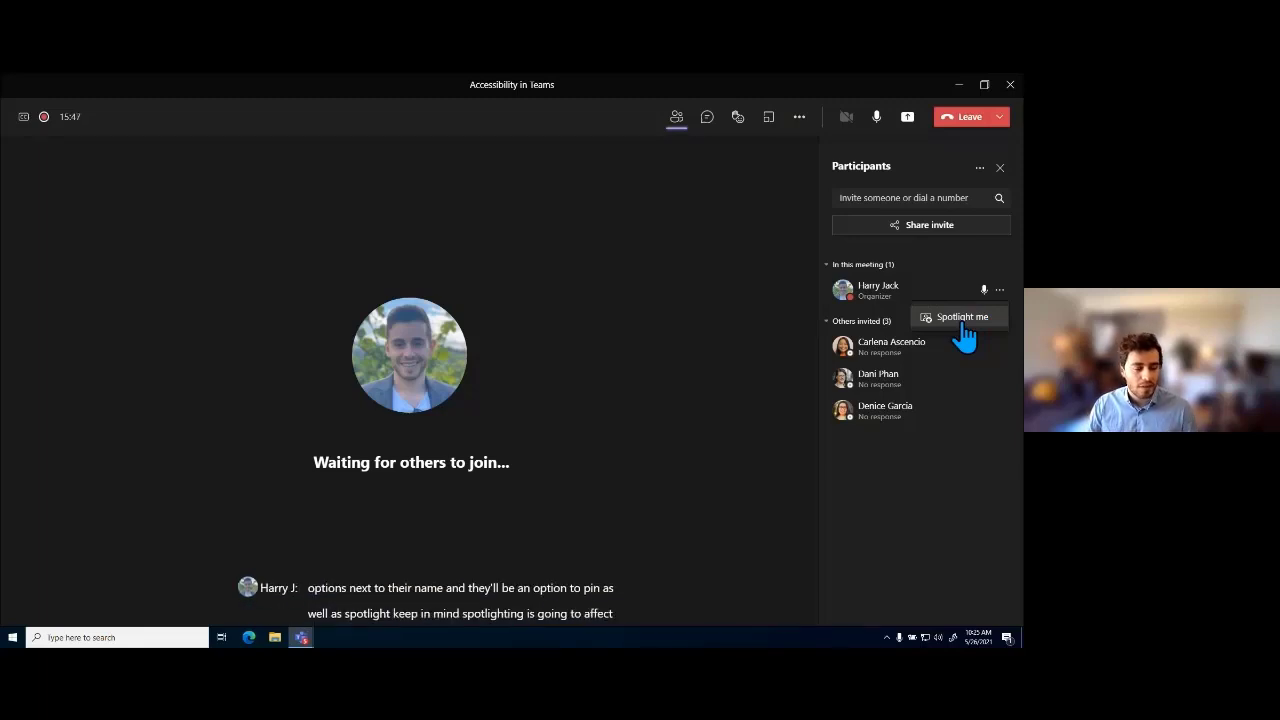
pyautogui.click(1000, 169)
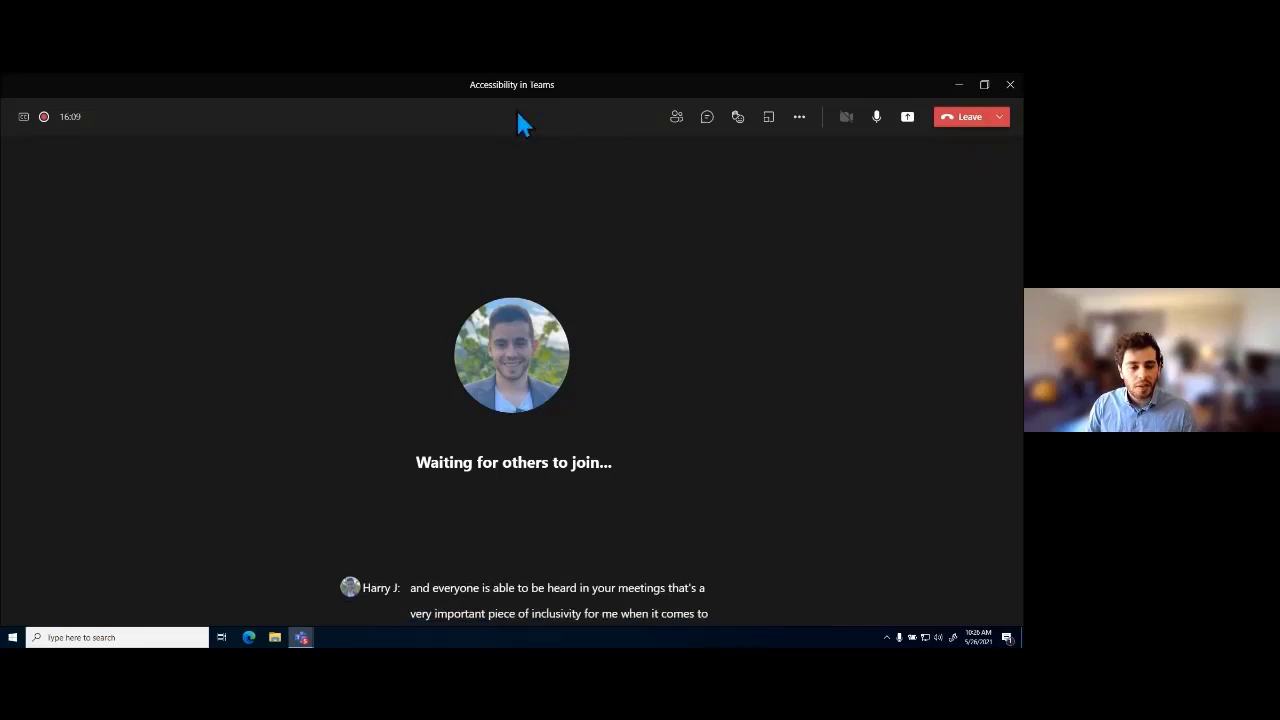
pyautogui.click(44, 122)
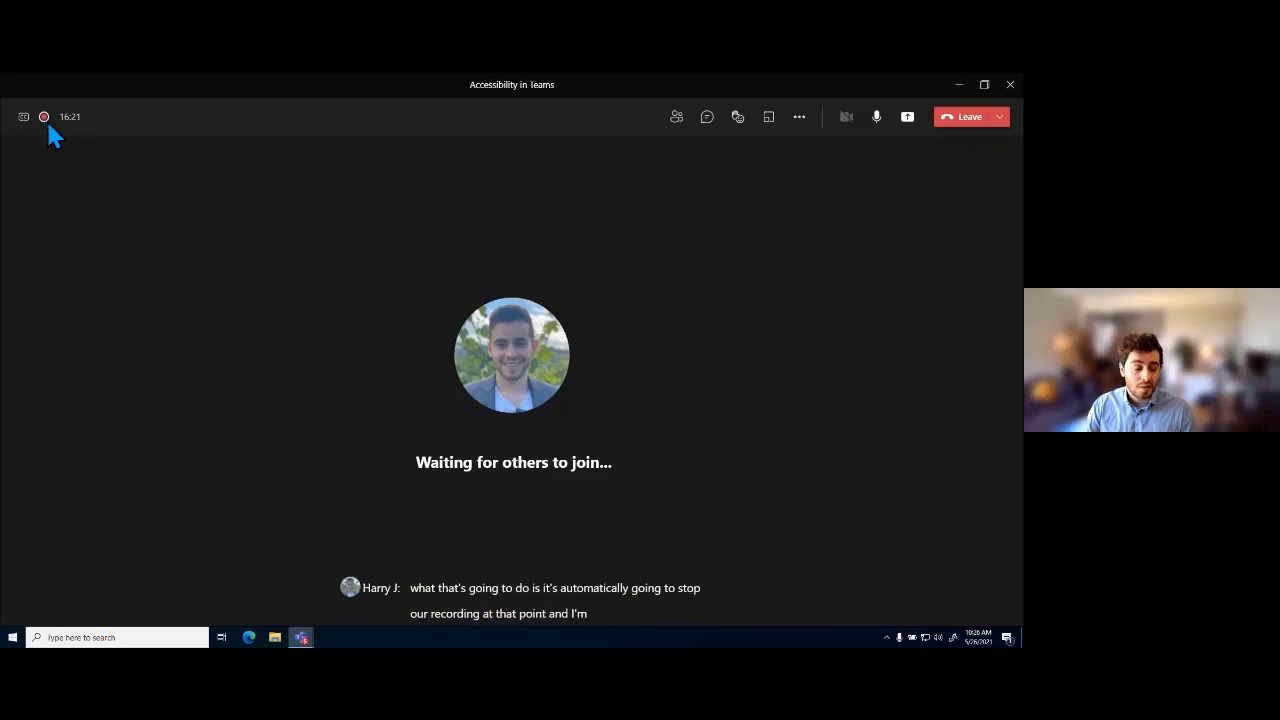
pyautogui.click(46, 122)
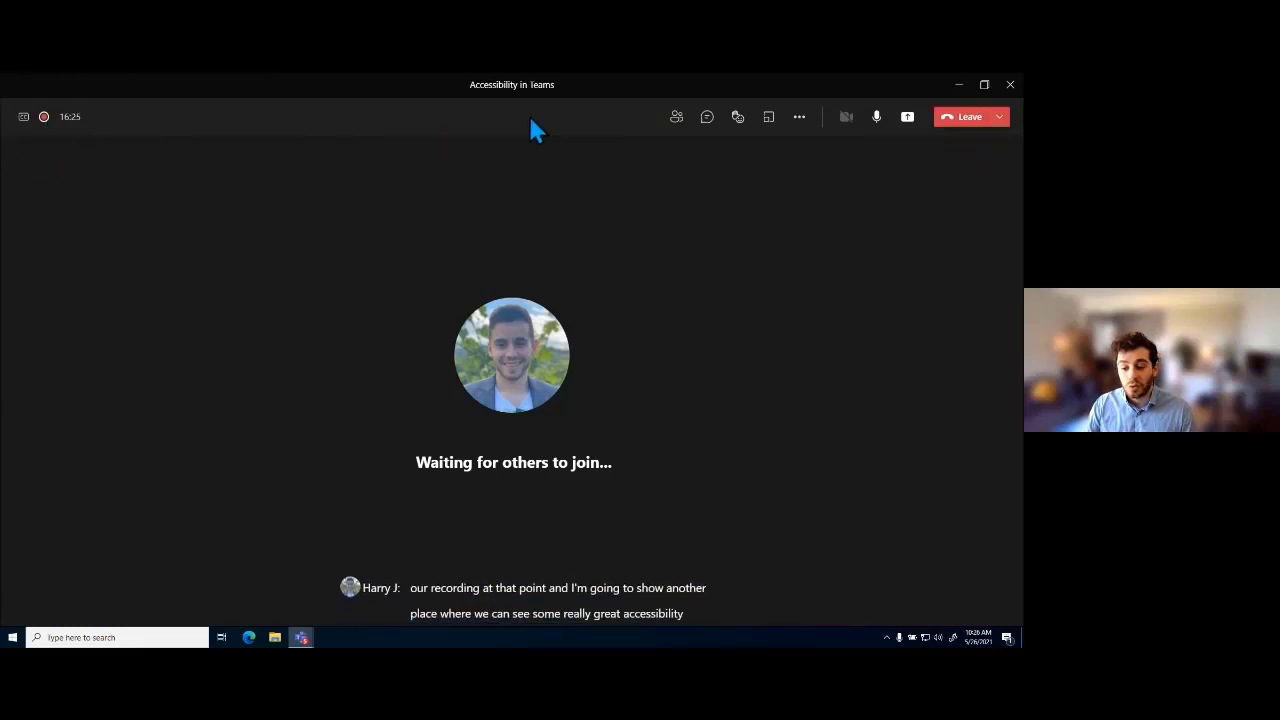
pyautogui.click(965, 120)
pyautogui.click(966, 123)
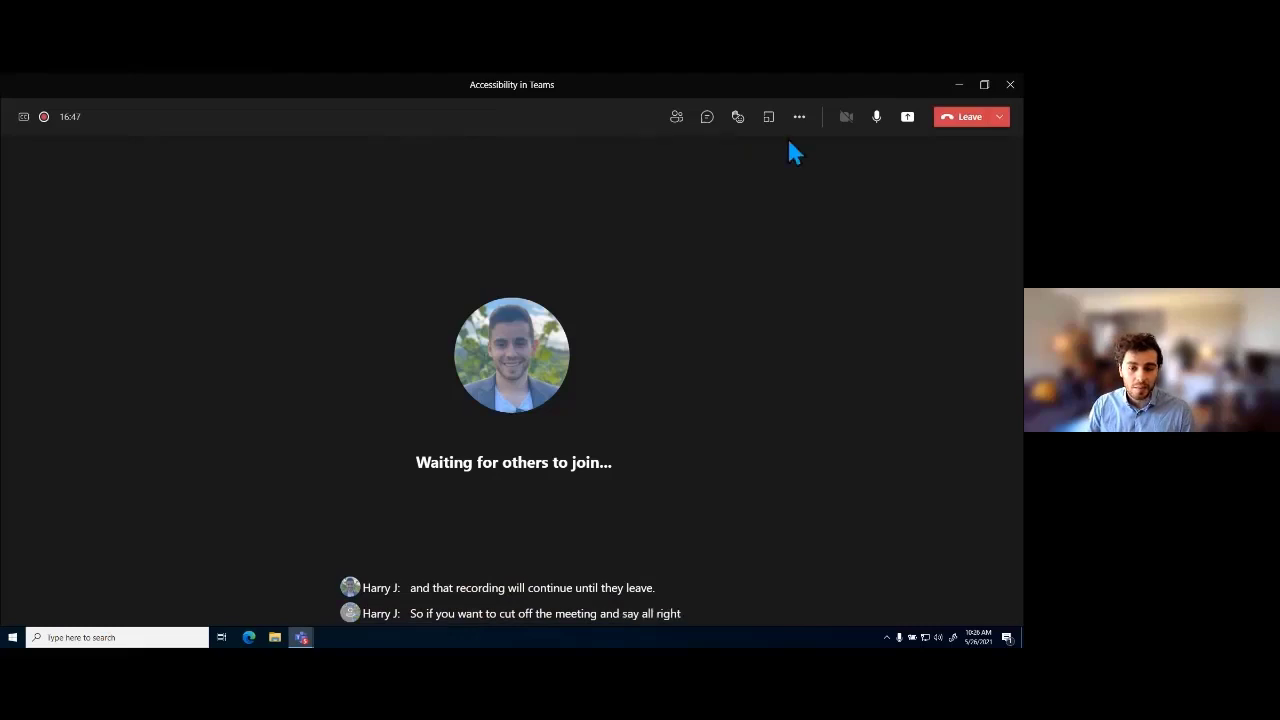
pyautogui.click(999, 118)
pyautogui.click(973, 162)
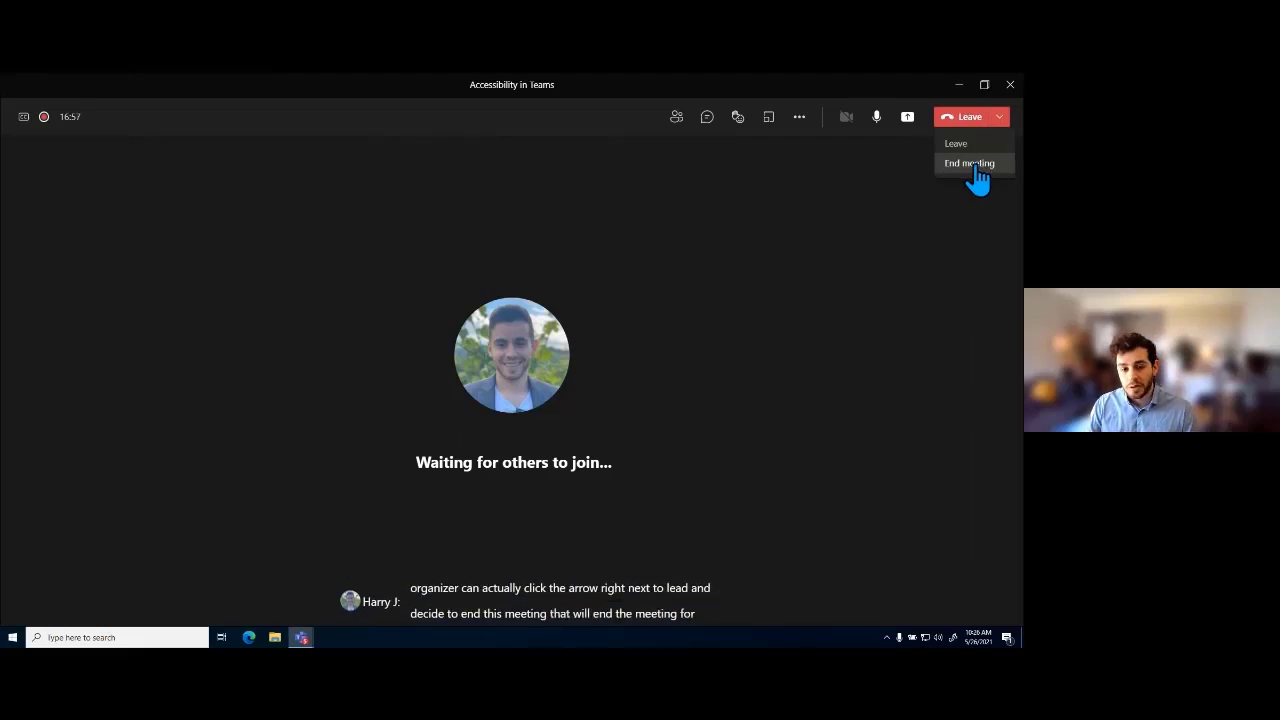
pyautogui.moveTo(974, 167); pyautogui.dragTo(551, 124)
pyautogui.click(551, 121)
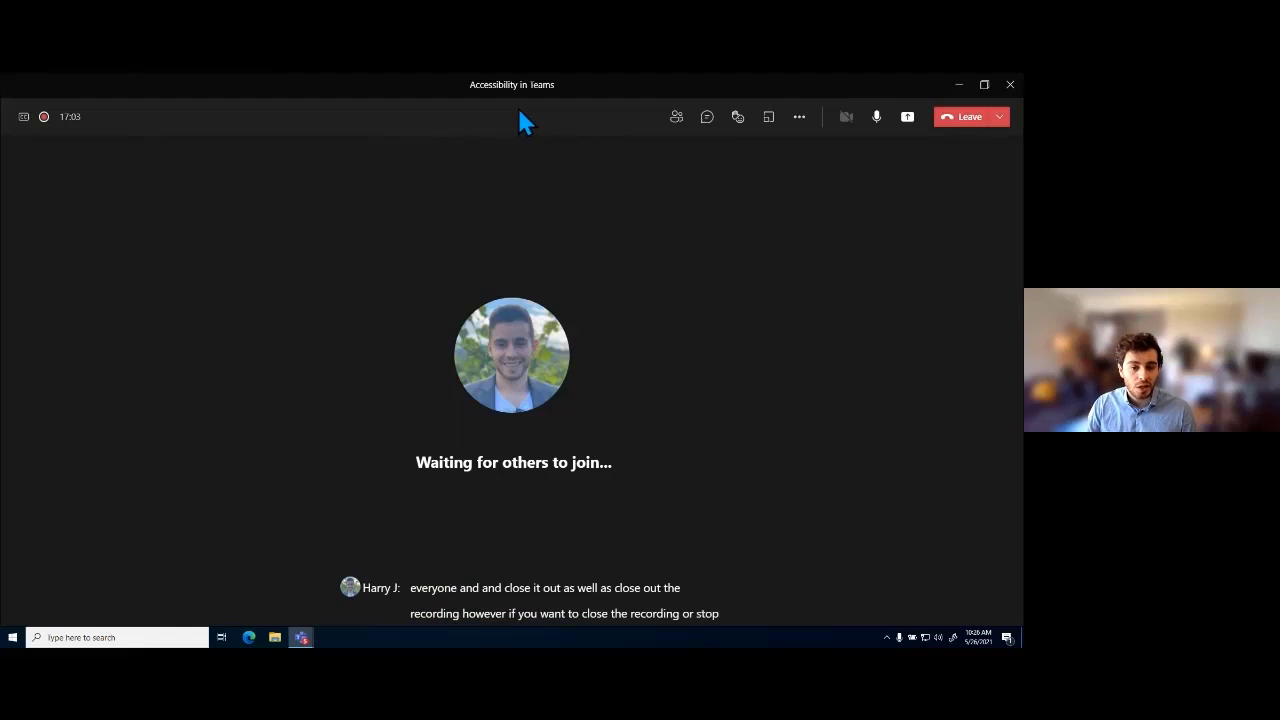
pyautogui.press('ctrl')
pyautogui.press('ctrl')
# Step: Stop the meeting recording from More actions, confirm it, and dismiss the saved notice
pyautogui.click(800, 118)
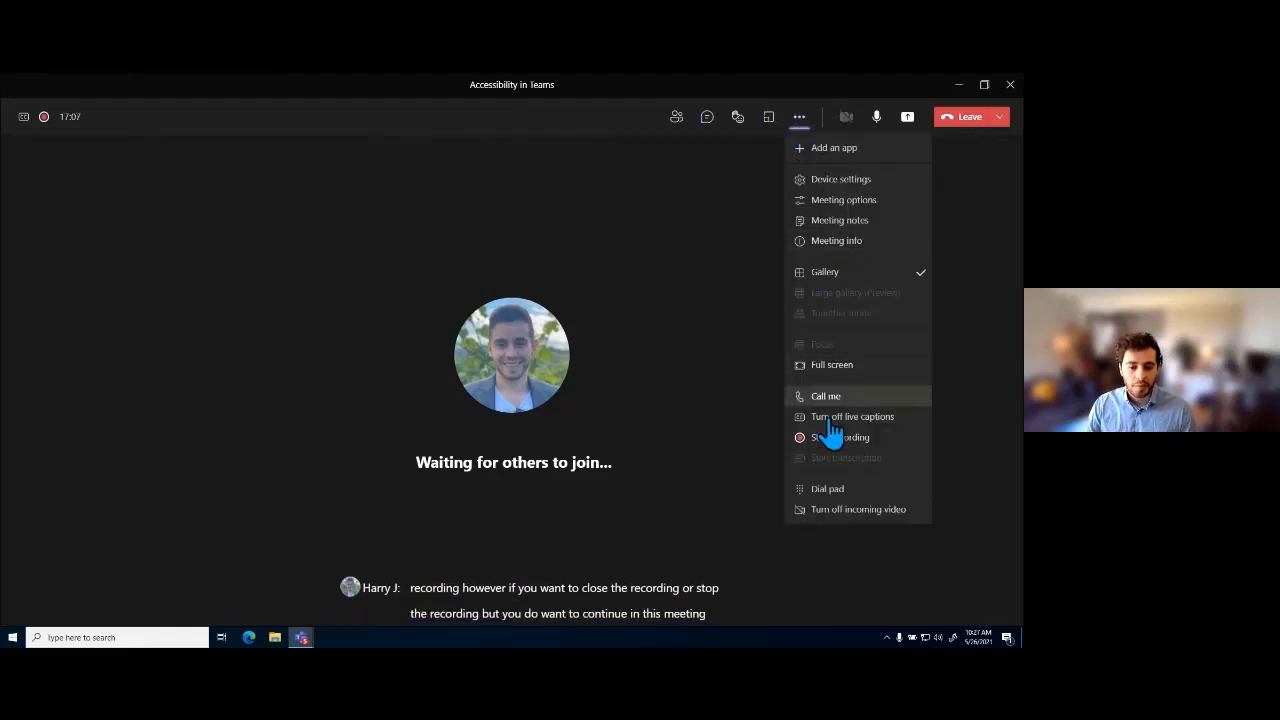
pyautogui.press('ctrl')
pyautogui.click(833, 440)
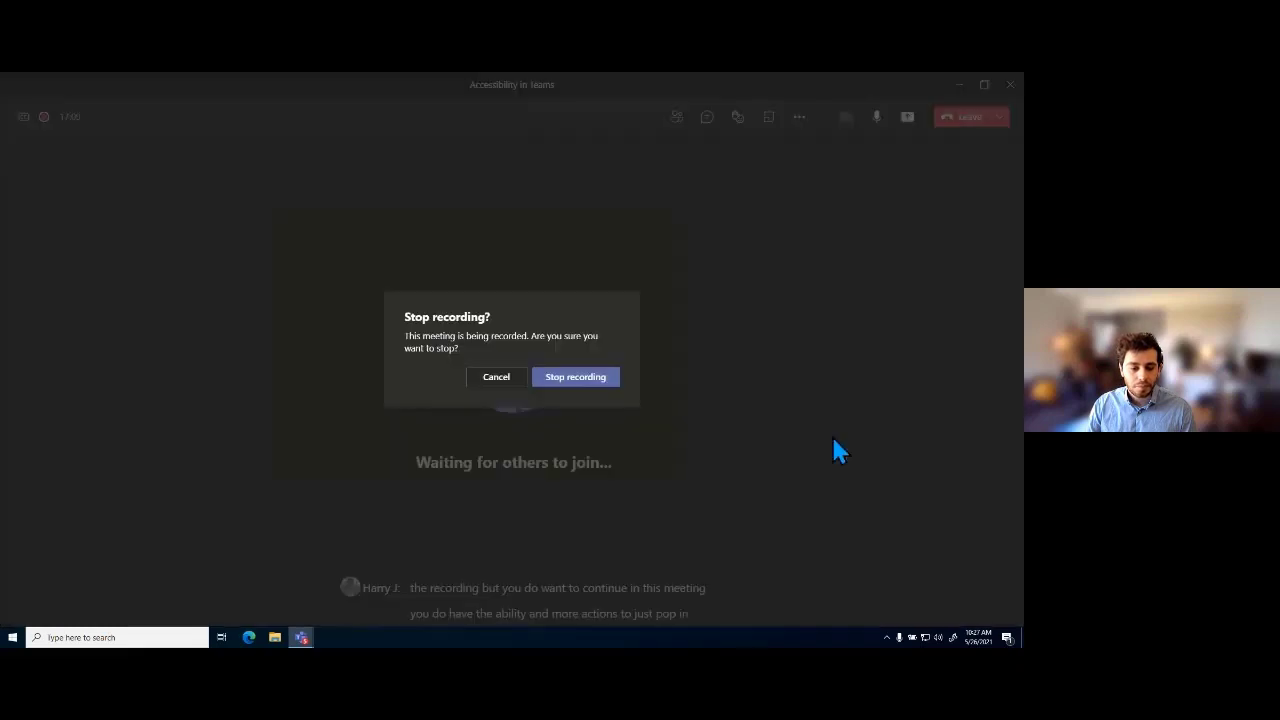
pyautogui.click(591, 381)
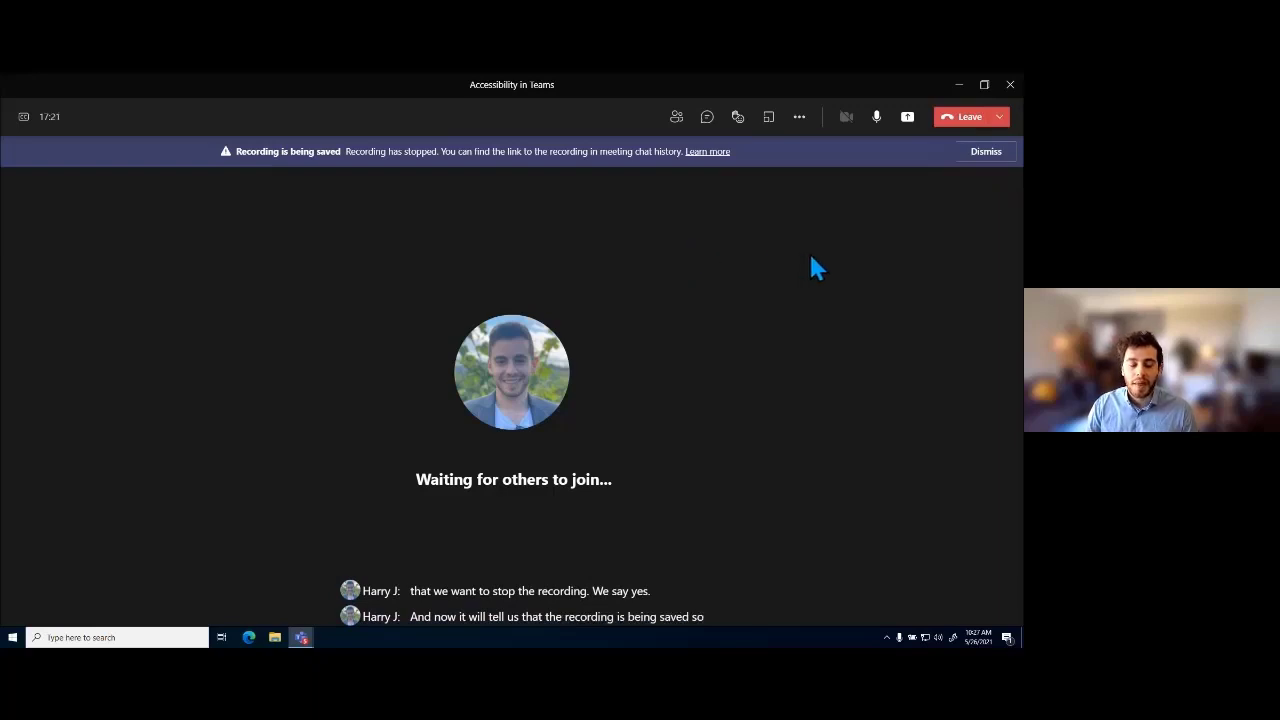
pyautogui.click(986, 155)
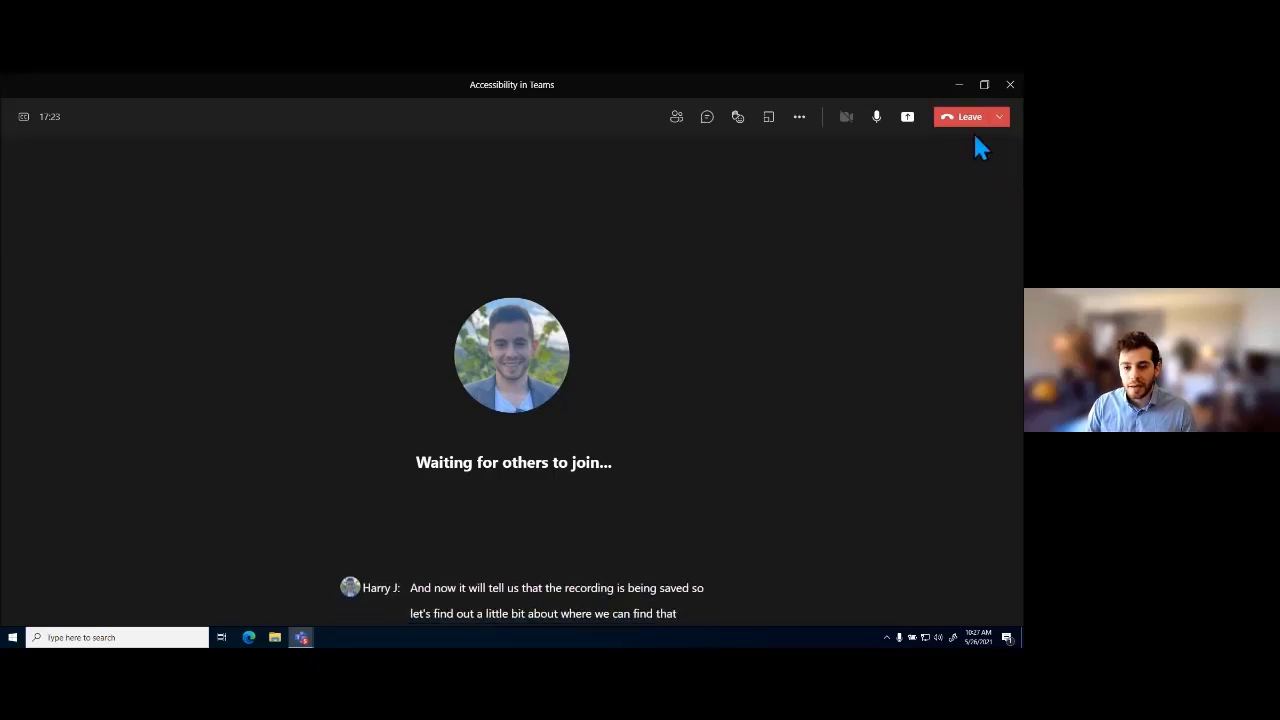
# Step: End the Accessibility in Teams meeting for everyone and confirm with End
pyautogui.click(998, 120)
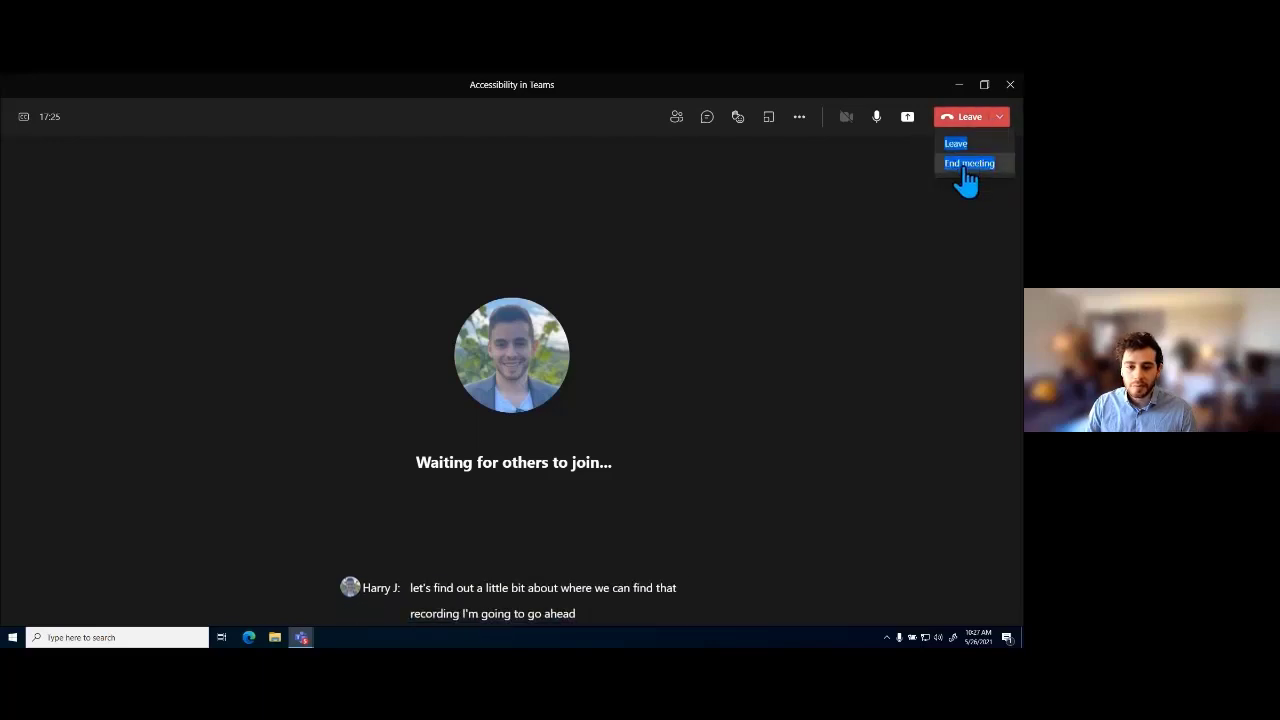
pyautogui.click(966, 164)
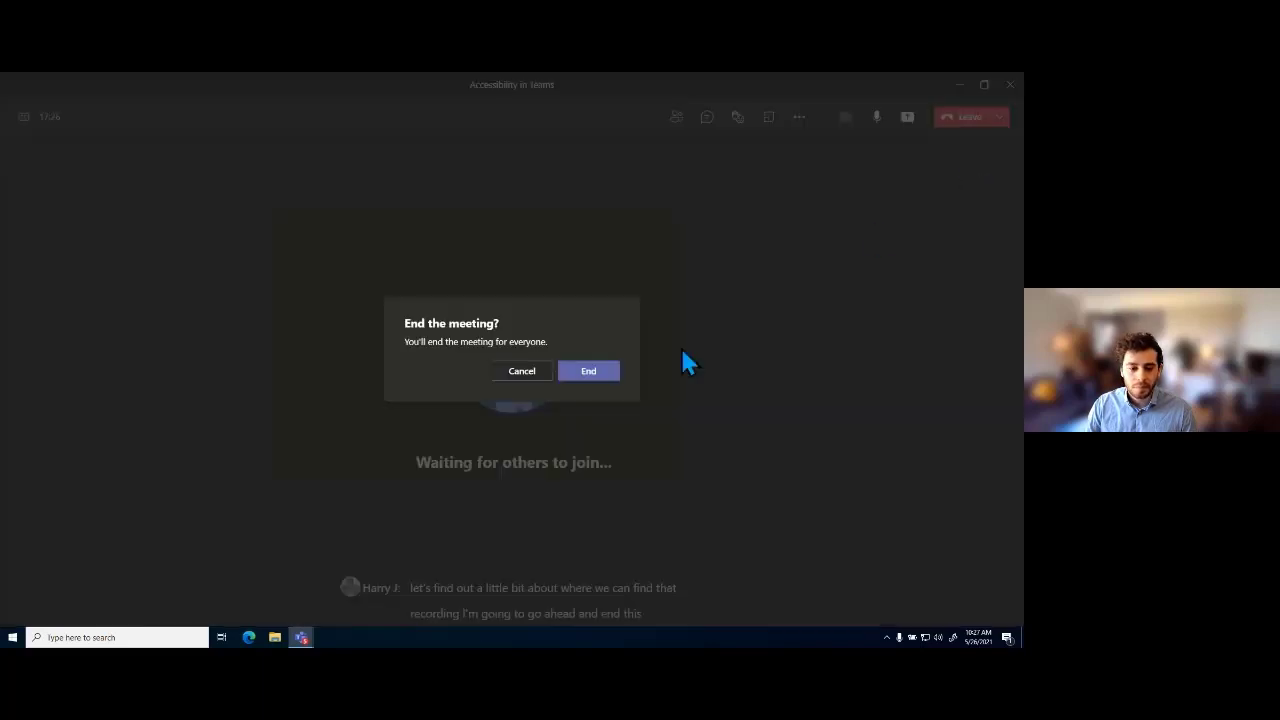
pyautogui.click(589, 373)
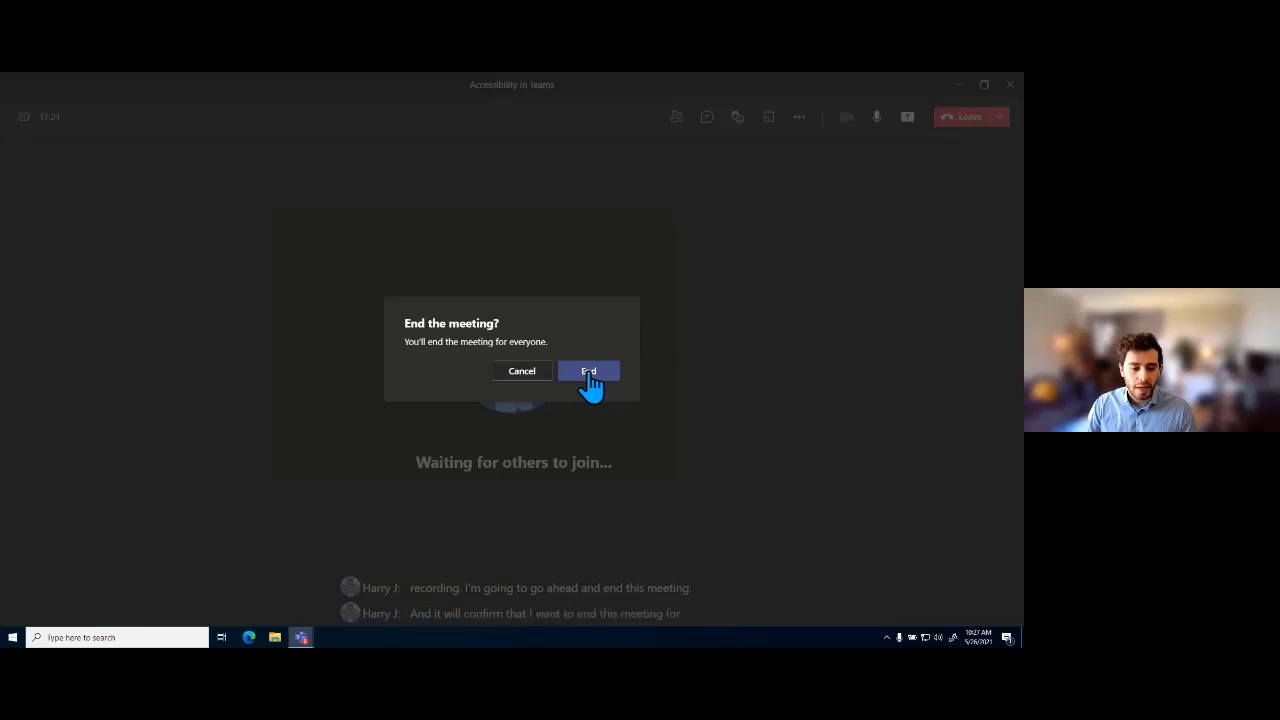
pyautogui.click(589, 373)
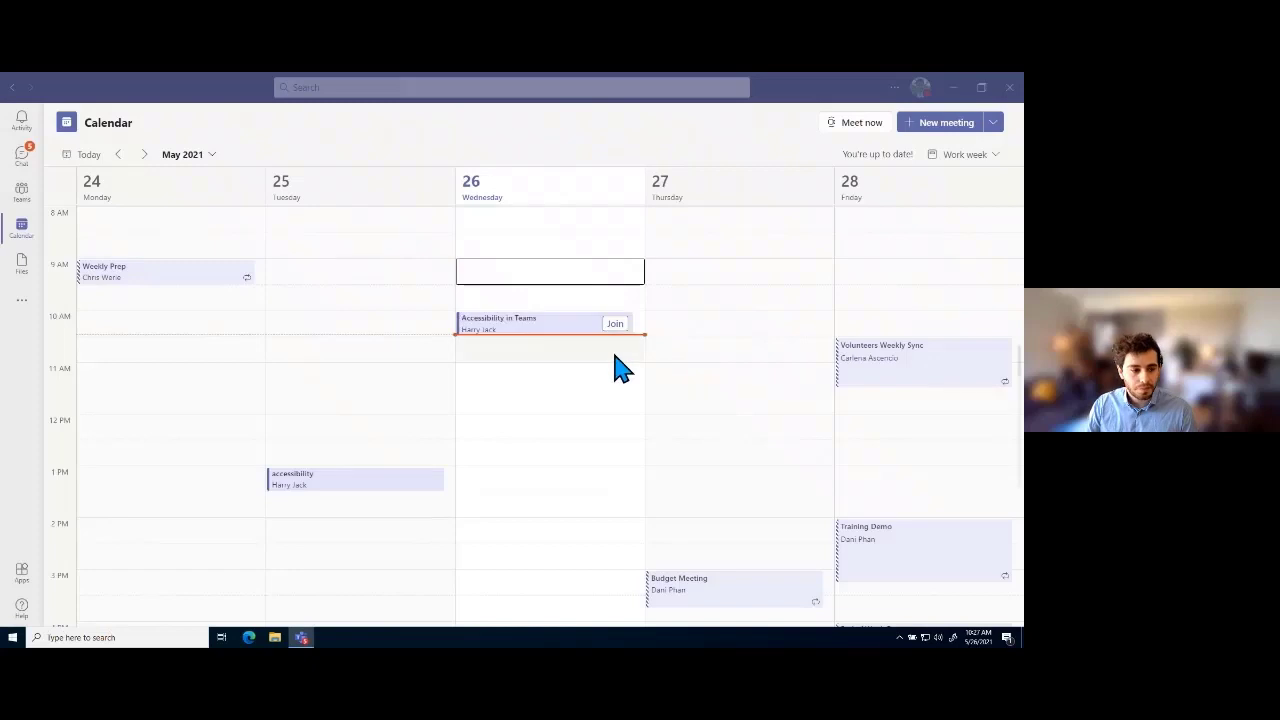
# Step: Open the Accessibility in Teams meeting's Details from the May 2021 calendar
pyautogui.click(531, 334)
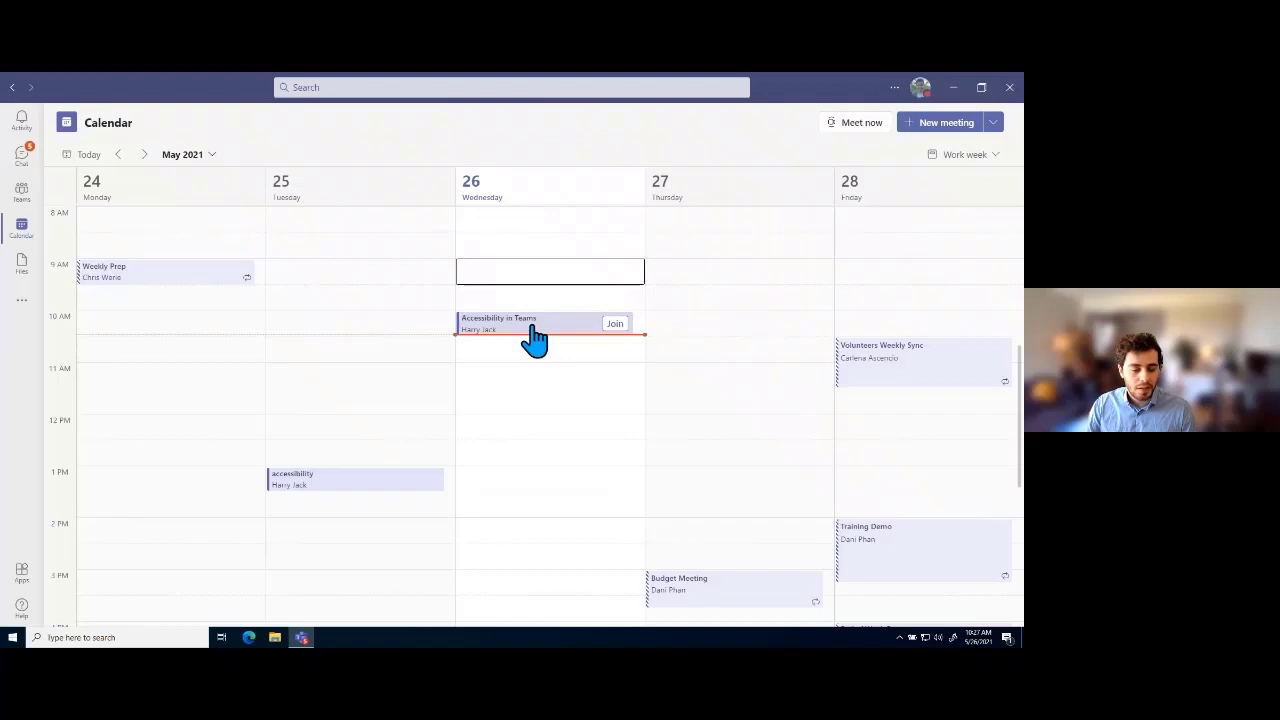
pyautogui.doubleClick(530, 336)
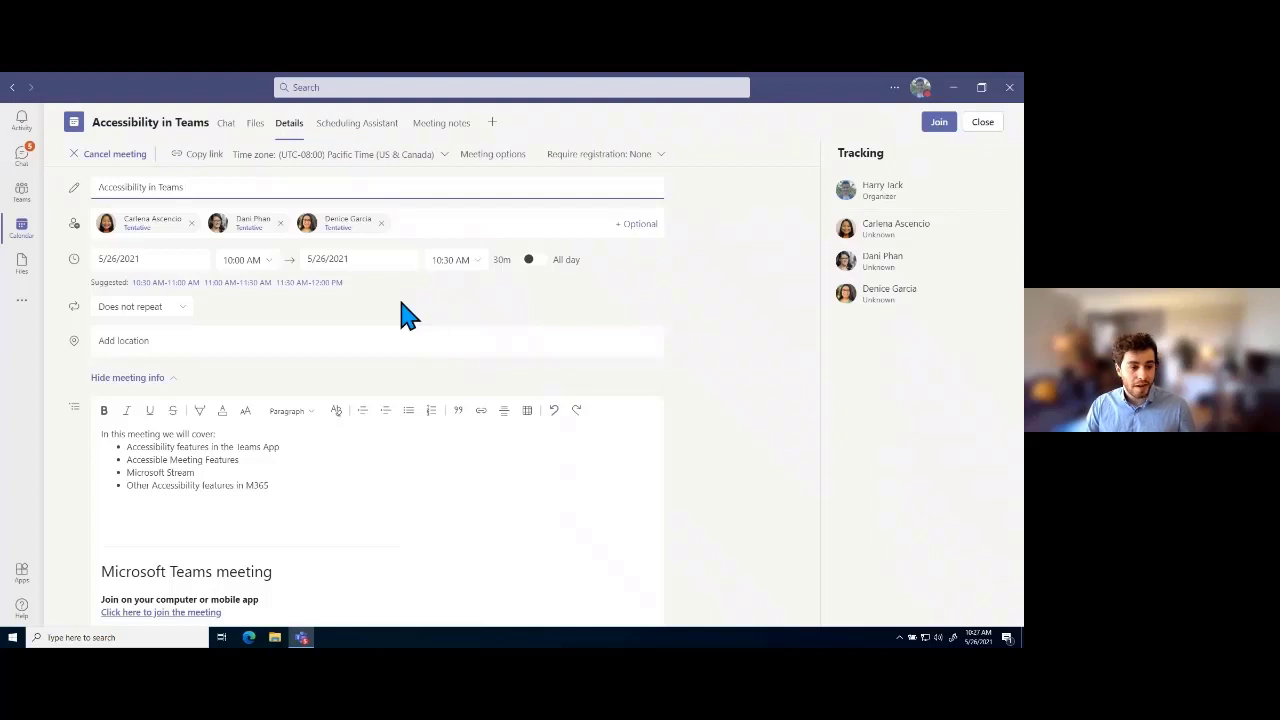
# Step: Go to Chat and open the Accessibility in Teams chat
pyautogui.click(21, 157)
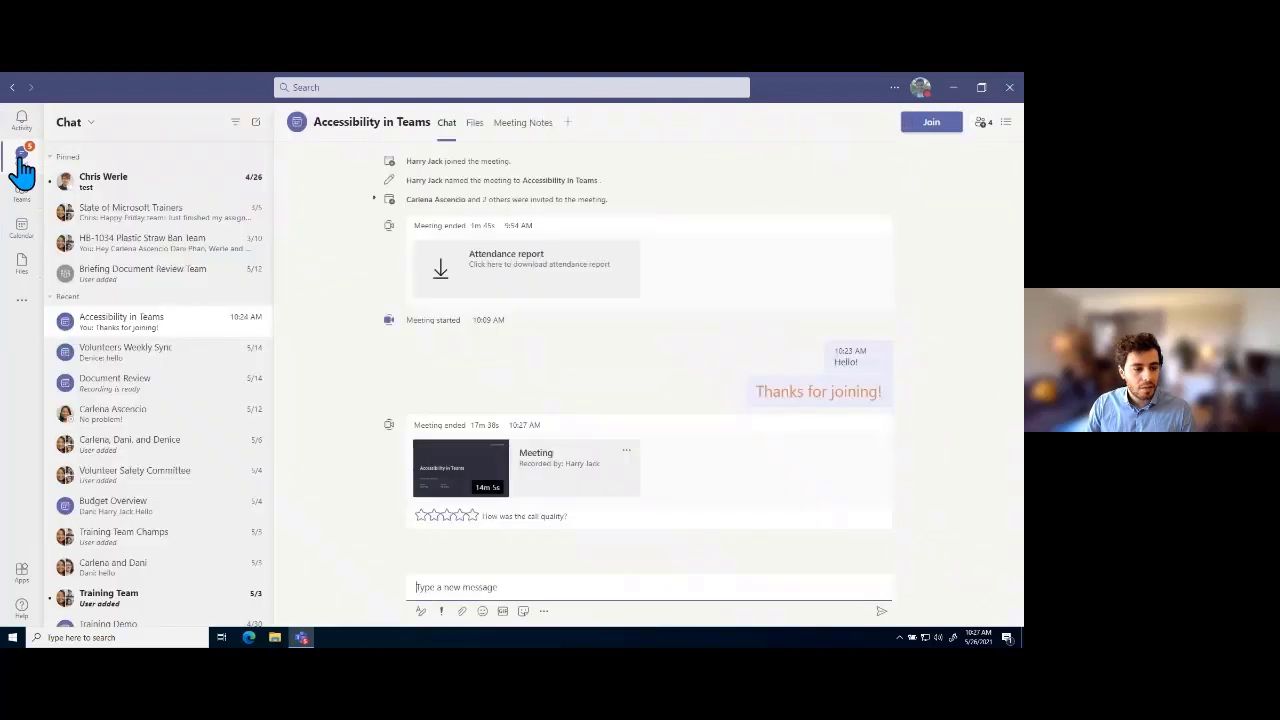
pyautogui.click(94, 302)
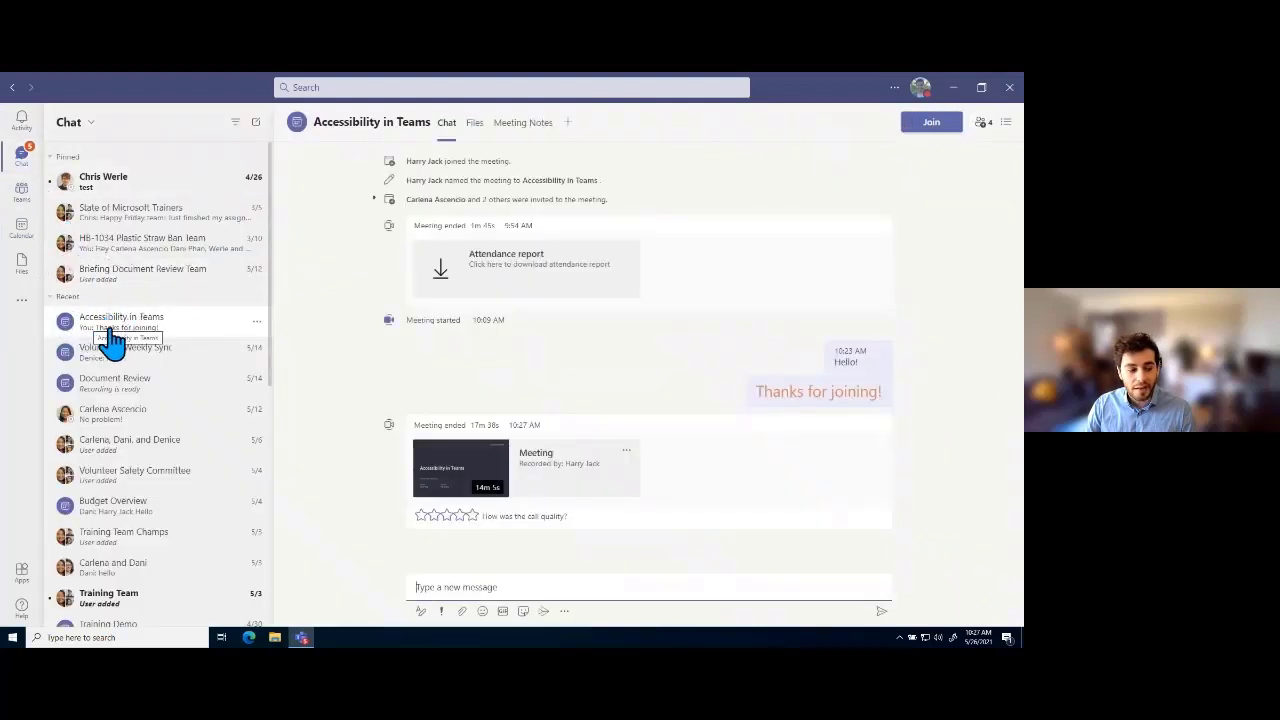
pyautogui.click(158, 327)
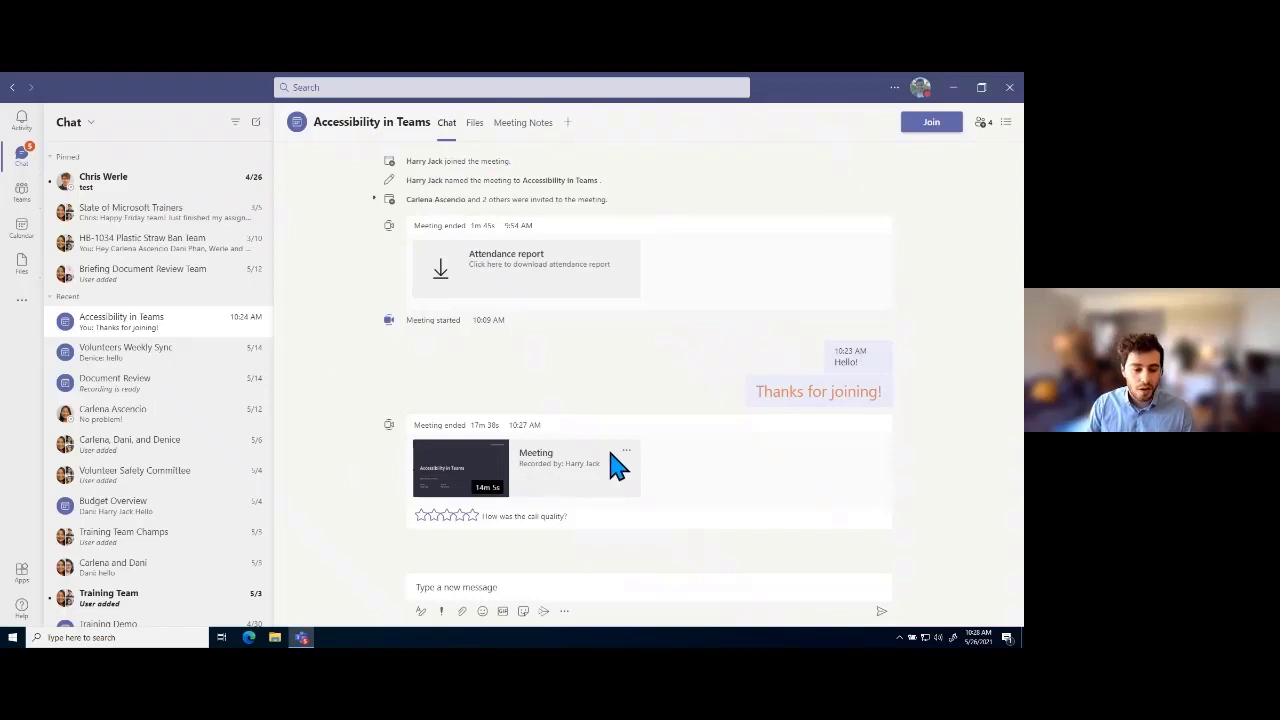
# Step: Open the chat's meeting recording card in Microsoft Stream
pyautogui.click(612, 494)
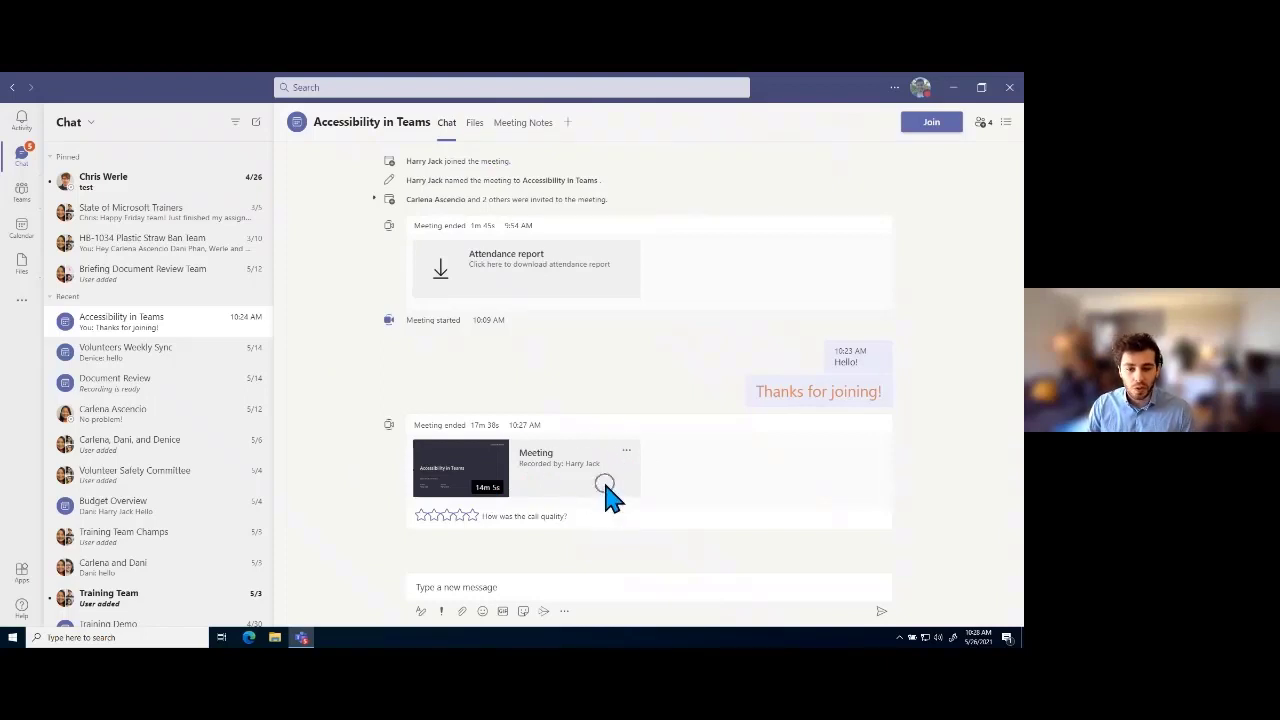
pyautogui.click(596, 486)
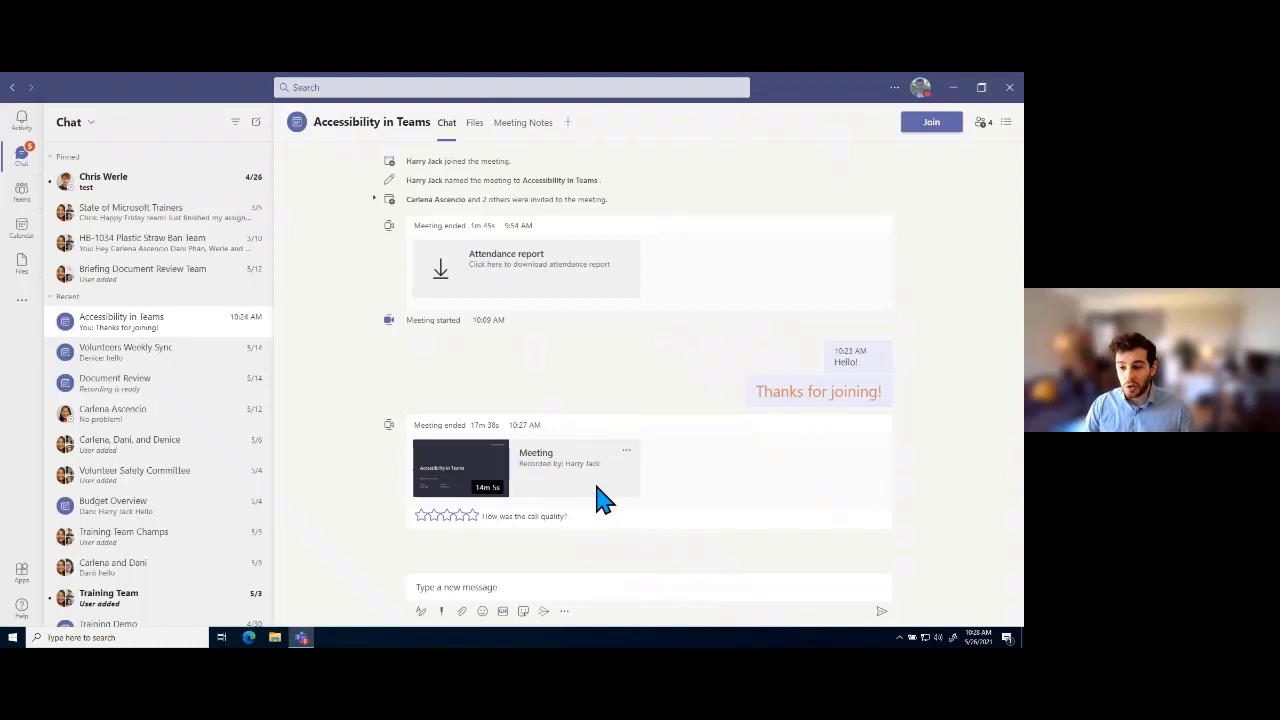
pyautogui.click(594, 480)
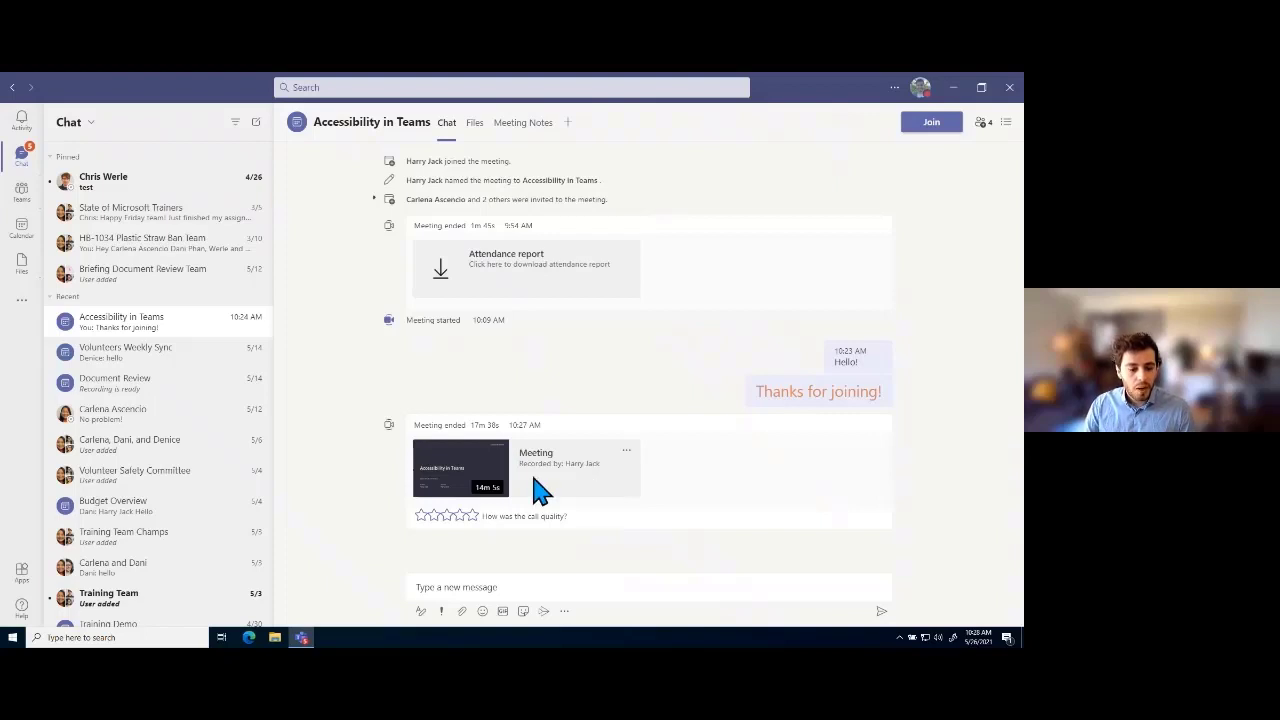
pyautogui.click(460, 478)
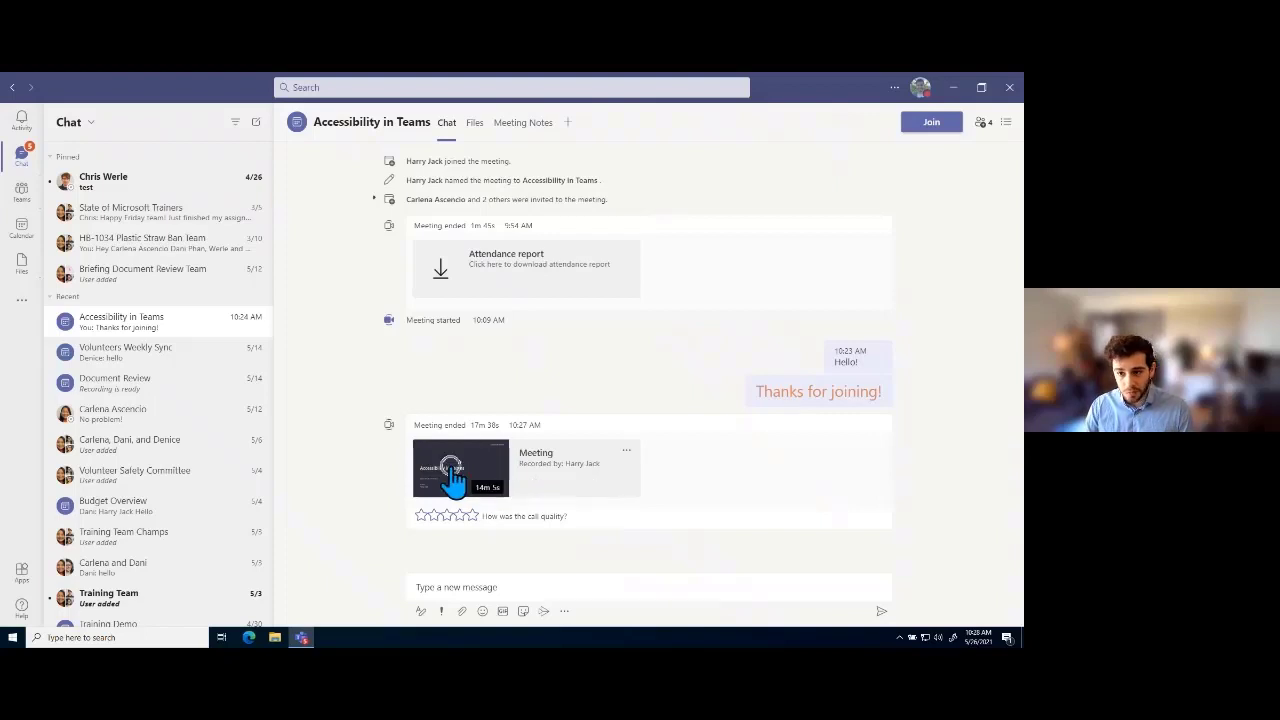
pyautogui.click(626, 455)
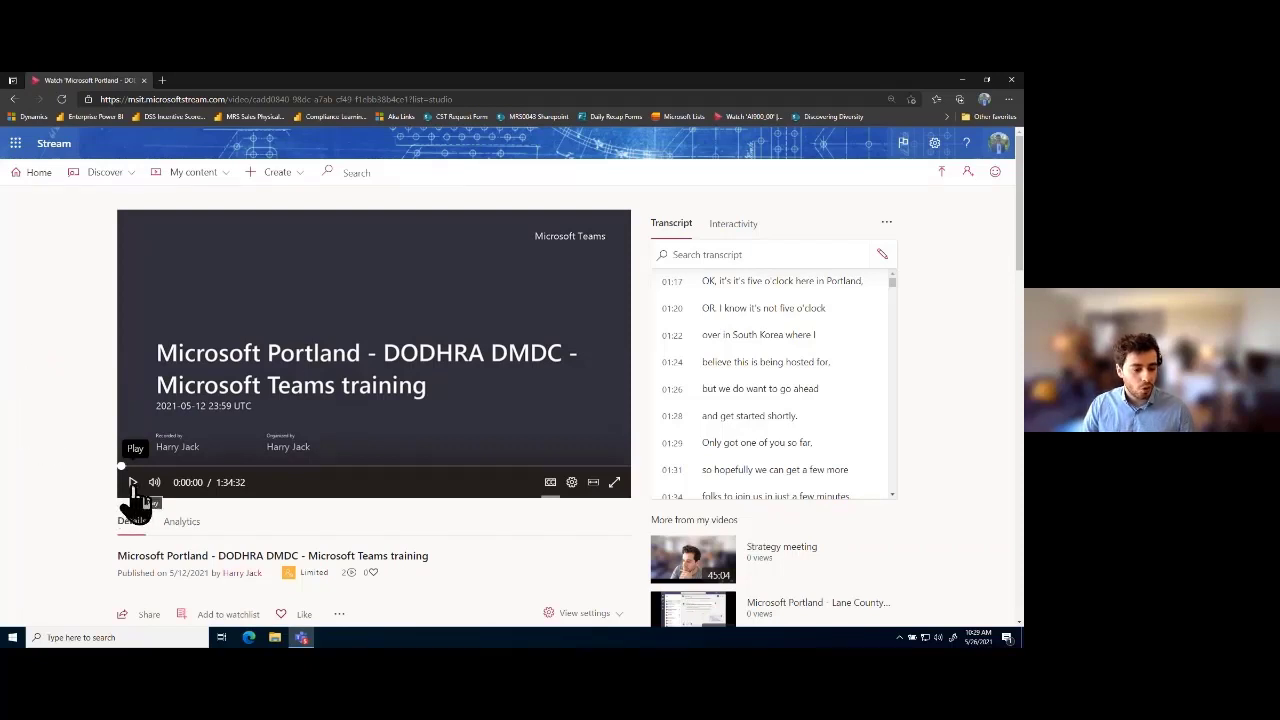
# Step: Play the training video, toggle captions off and back on, and open the player settings
pyautogui.click(131, 486)
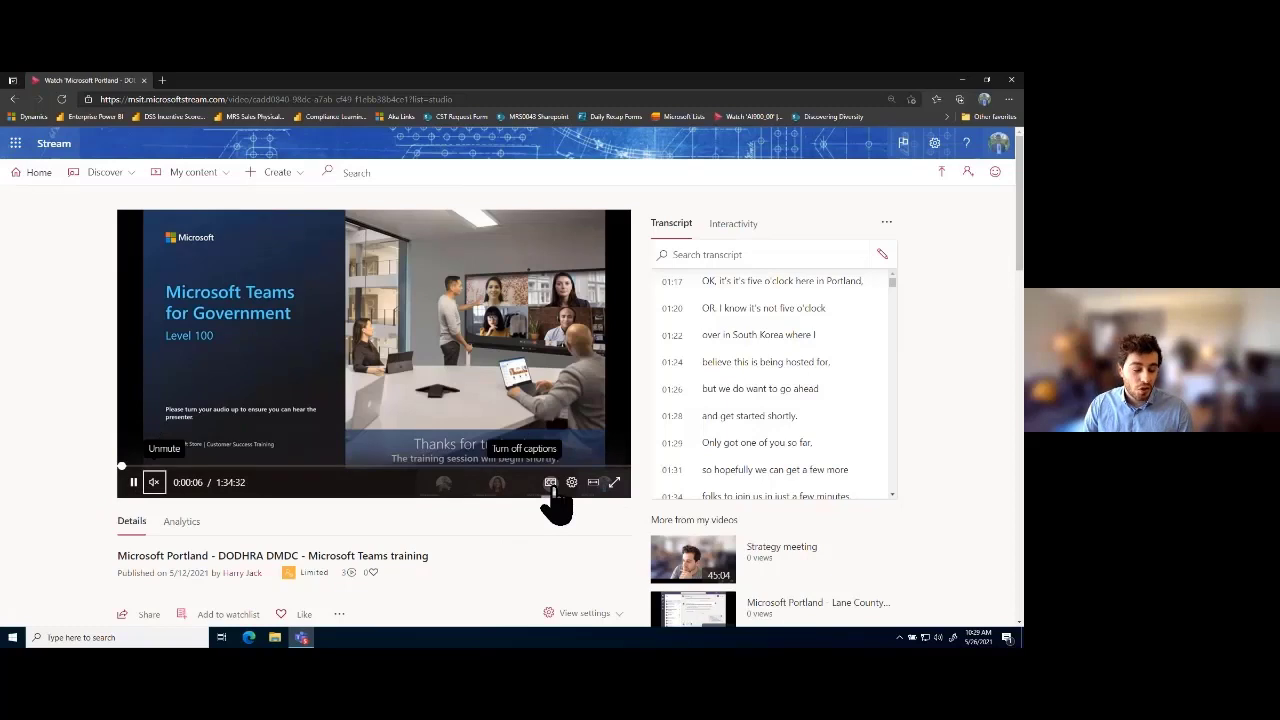
pyautogui.click(553, 485)
pyautogui.click(551, 486)
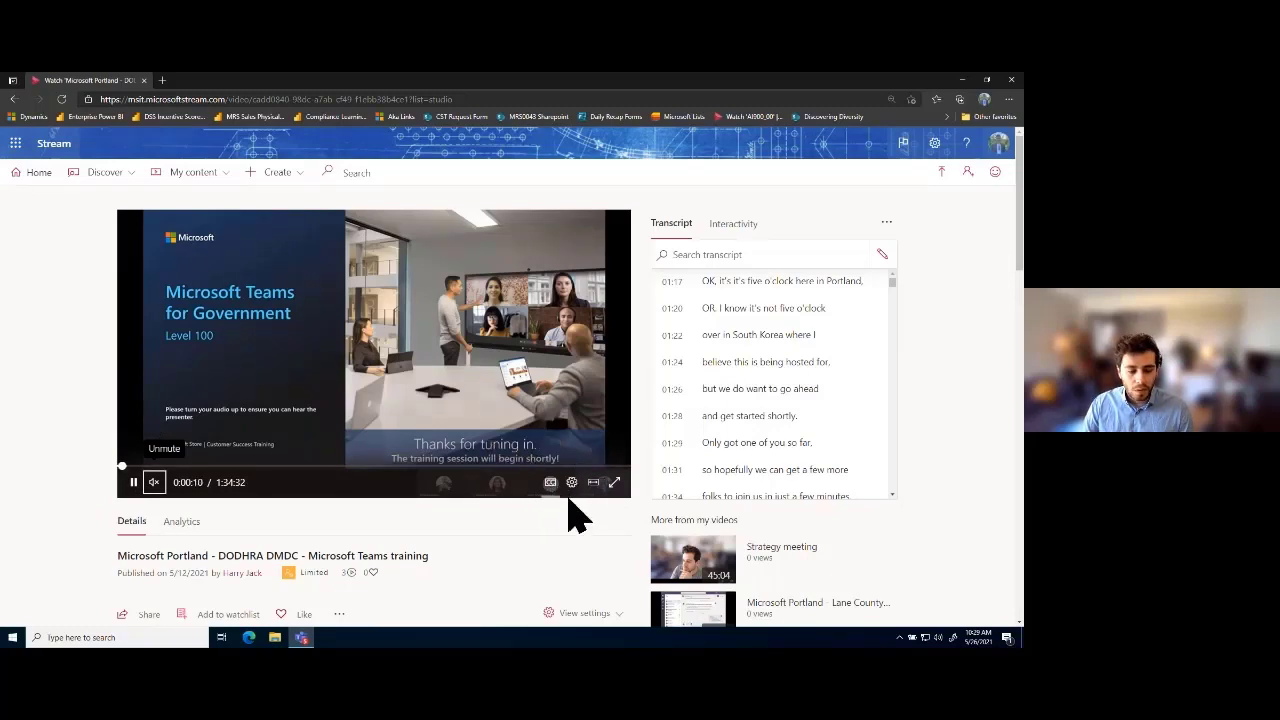
pyautogui.click(572, 489)
pyautogui.click(574, 486)
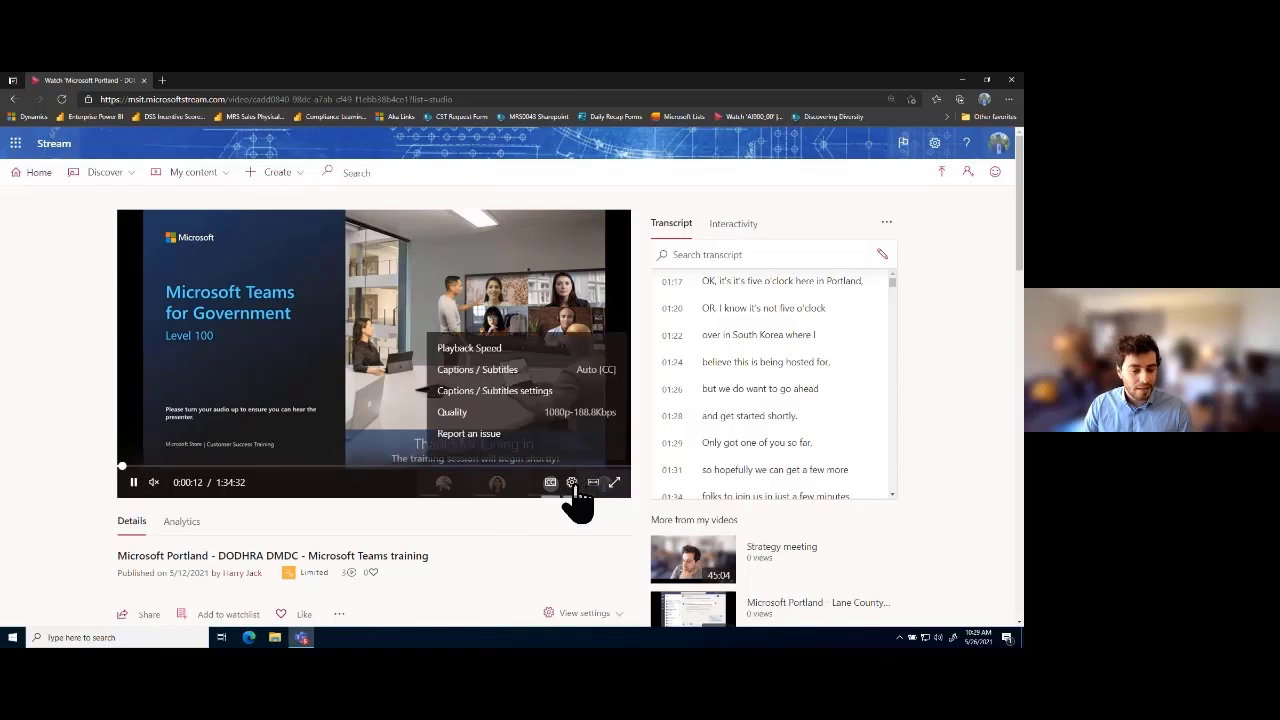
# Step: Set captions to Large size with Standard text colour after trying Reverse standard
pyautogui.click(497, 397)
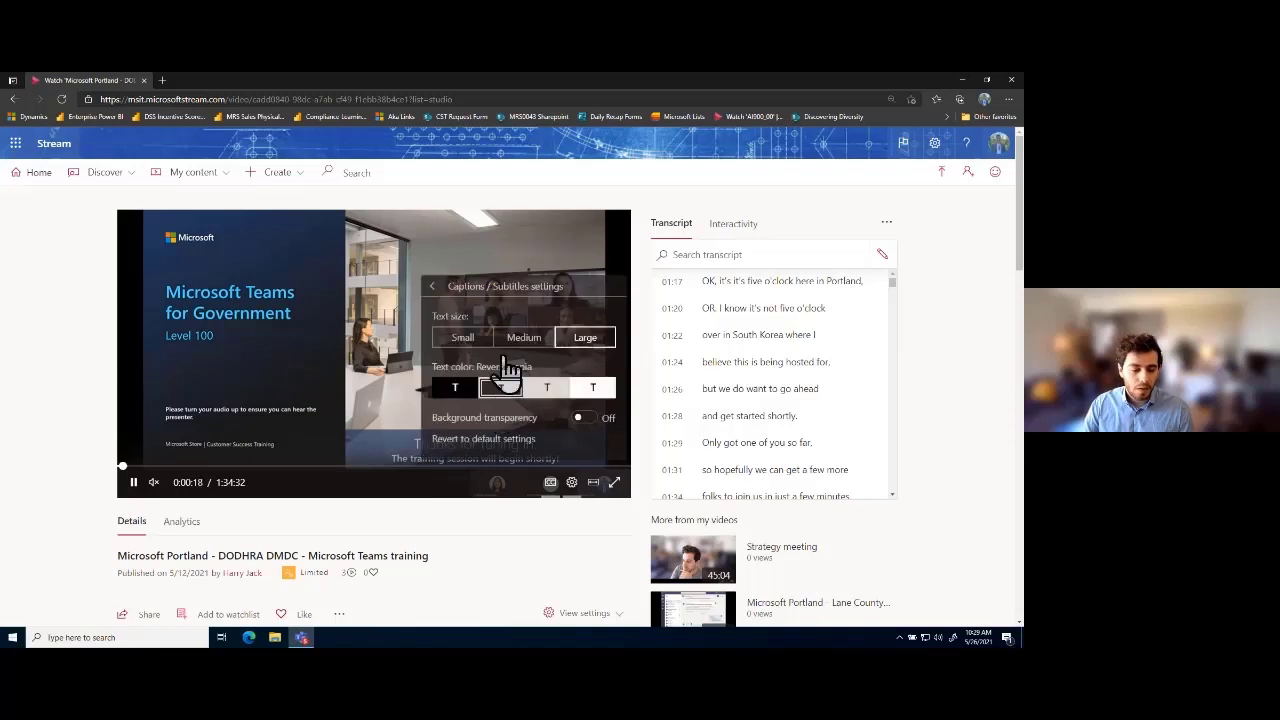
pyautogui.click(528, 345)
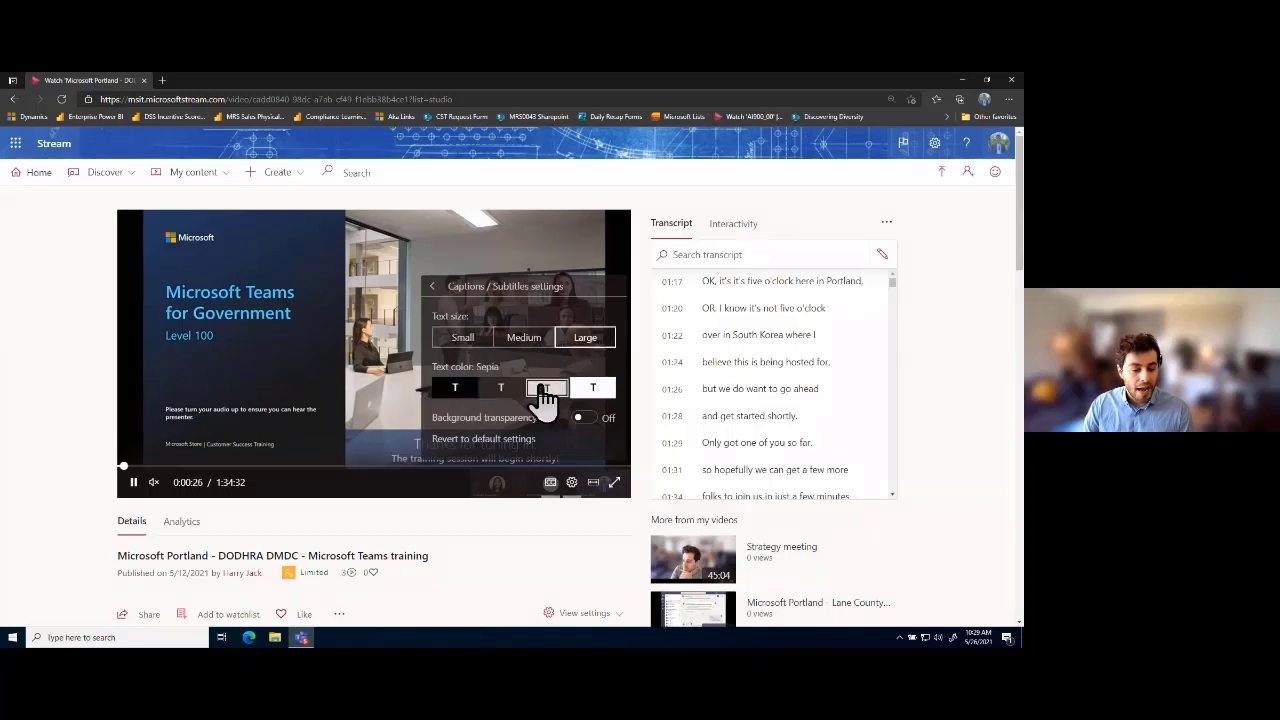
pyautogui.click(455, 390)
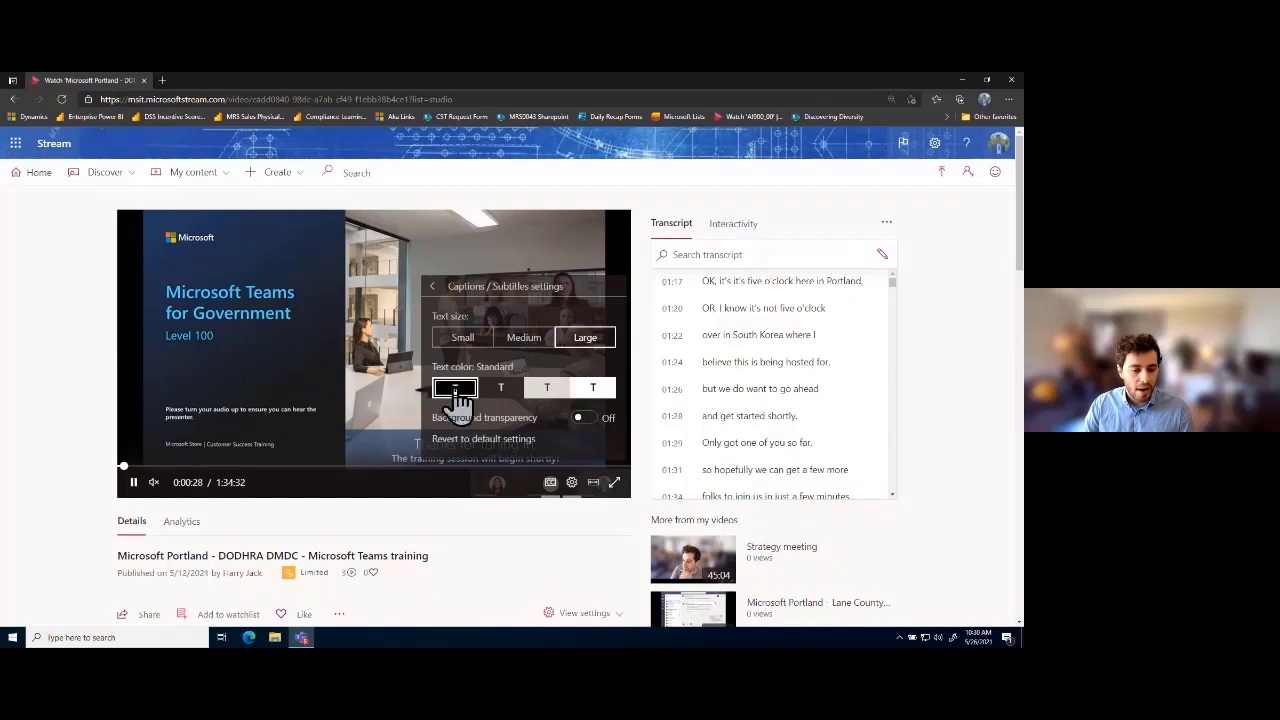
pyautogui.click(588, 392)
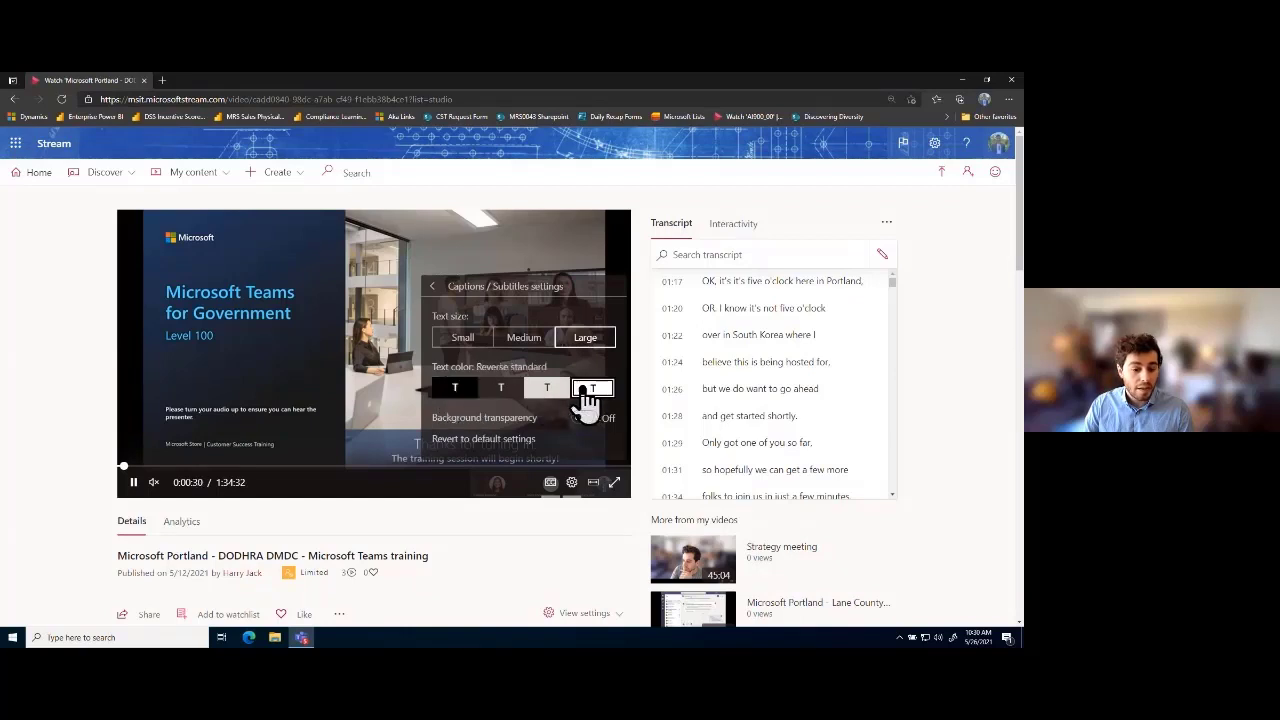
pyautogui.click(456, 392)
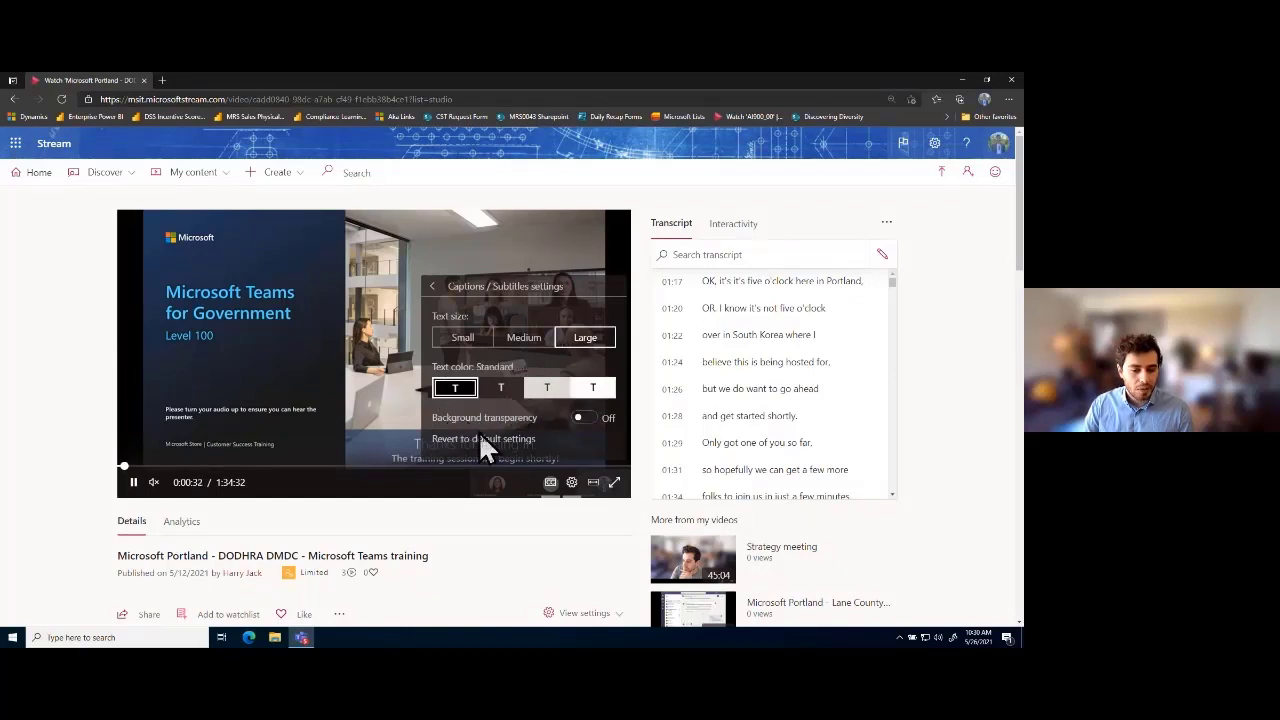
pyautogui.click(431, 287)
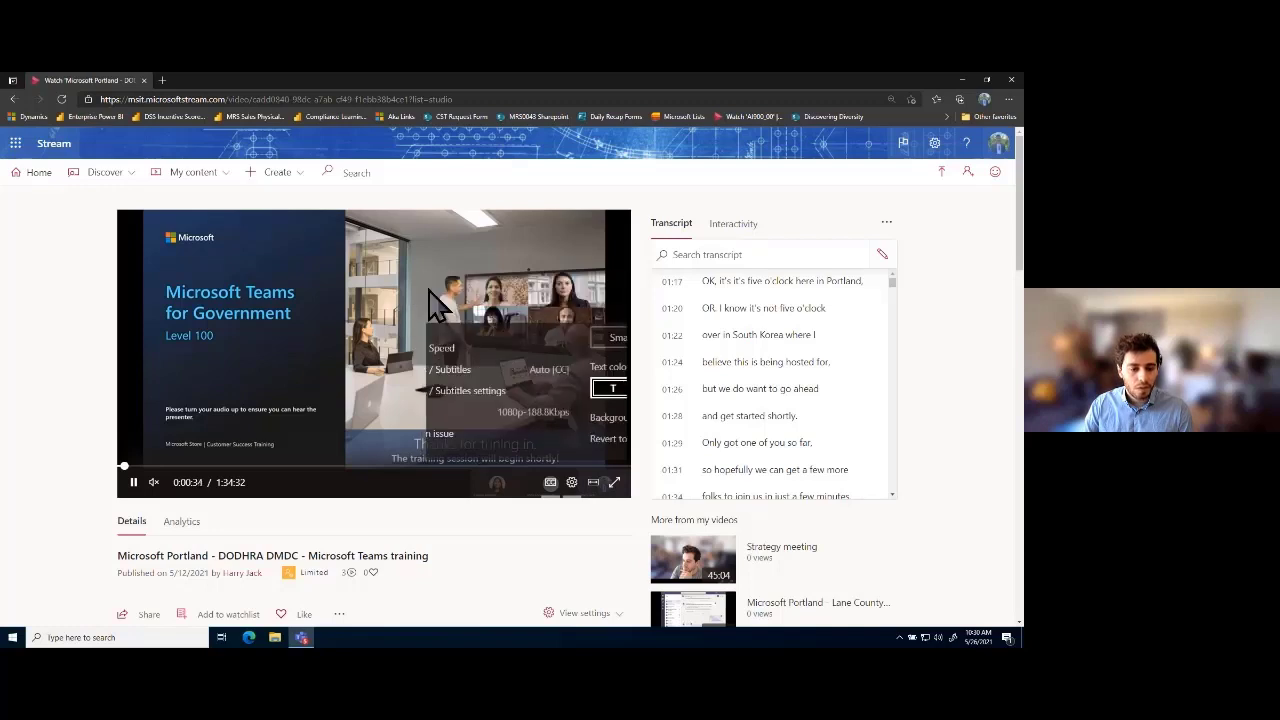
# Step: Look at the playback speed options, then close the player settings
pyautogui.click(501, 348)
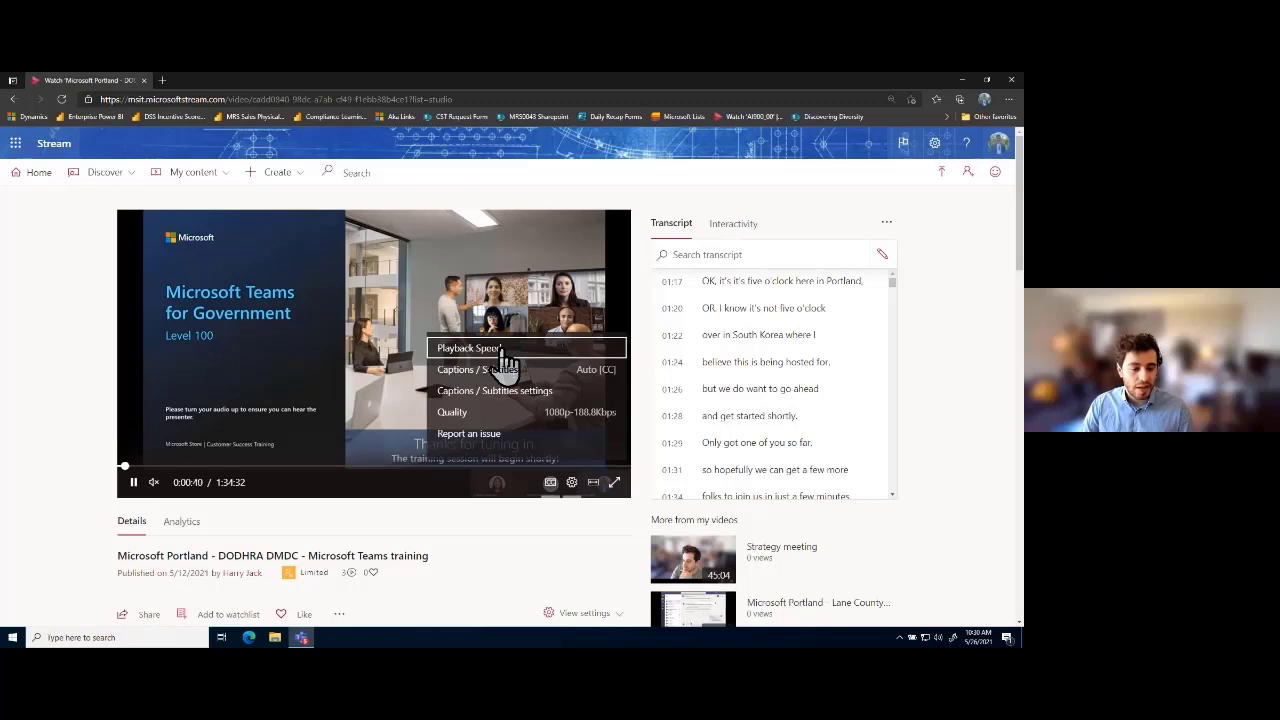
pyautogui.click(503, 348)
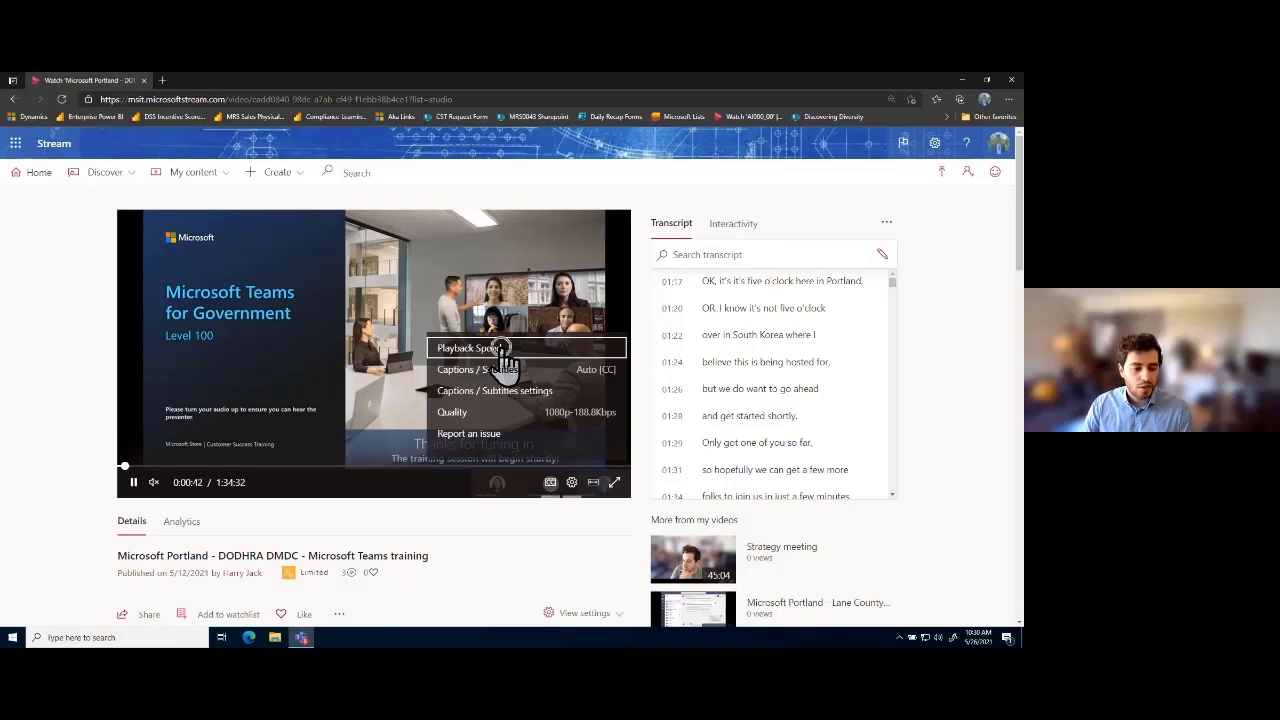
pyautogui.click(503, 348)
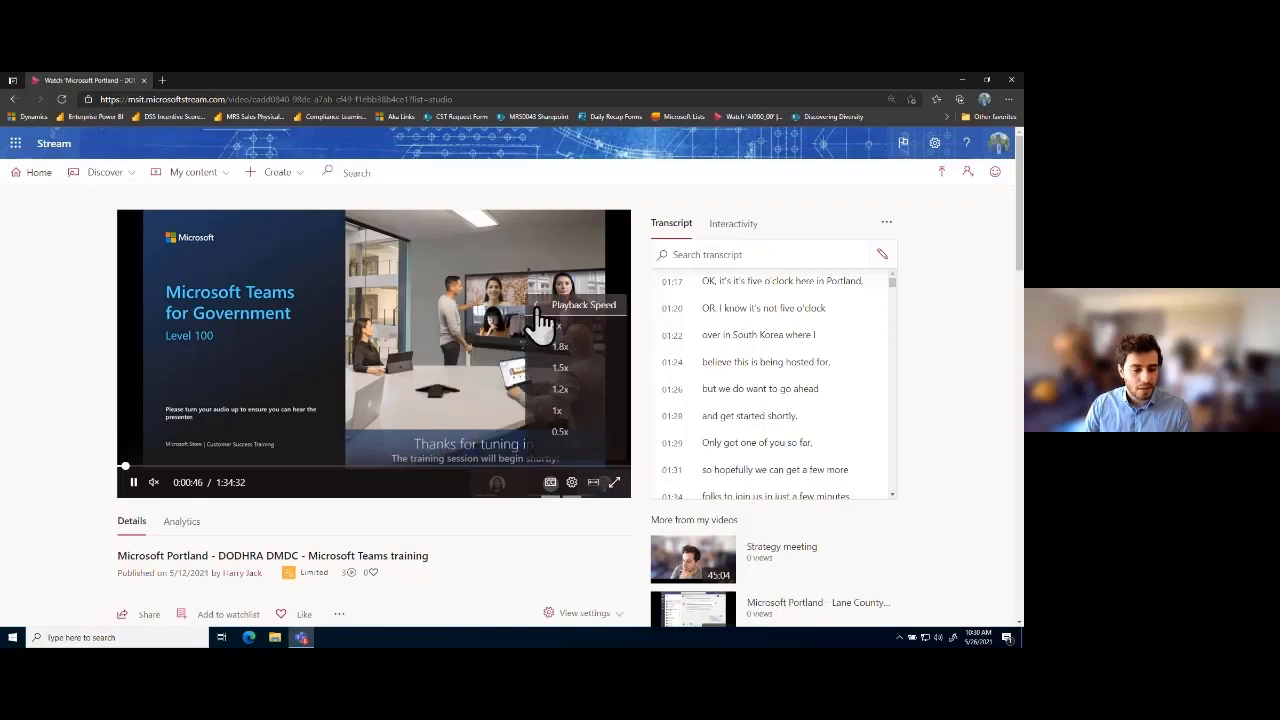
pyautogui.click(538, 306)
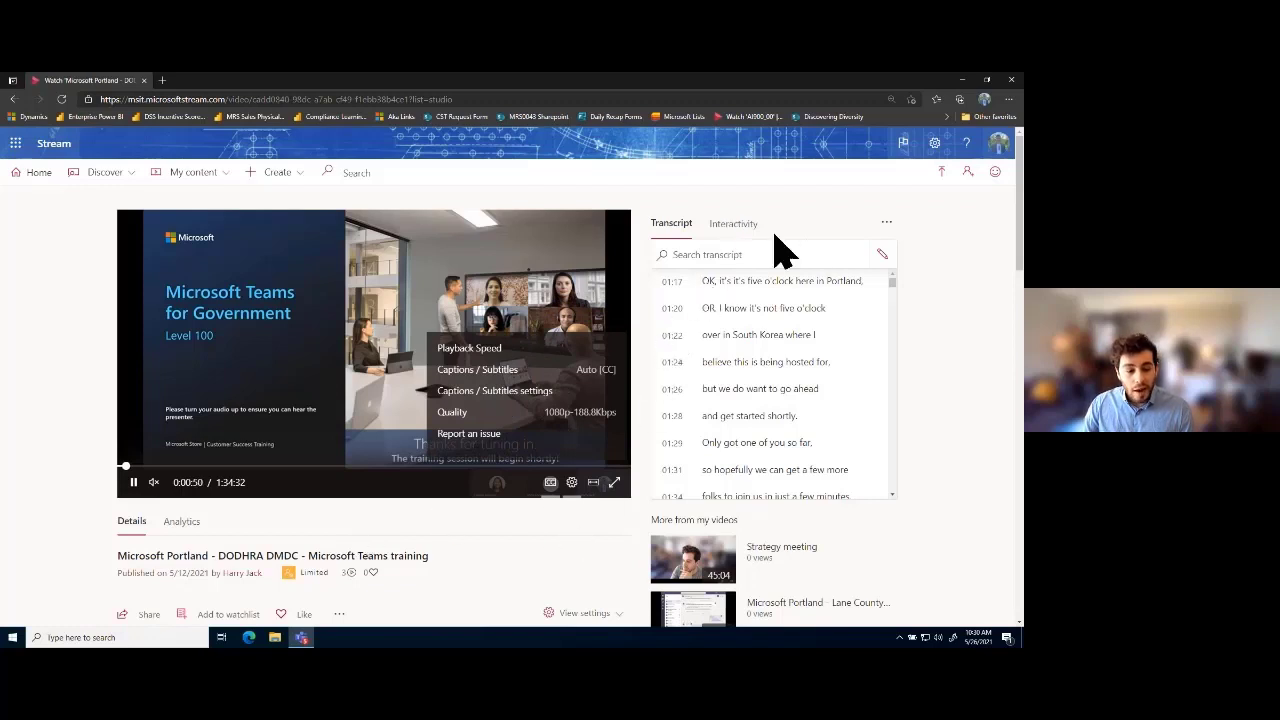
pyautogui.click(572, 485)
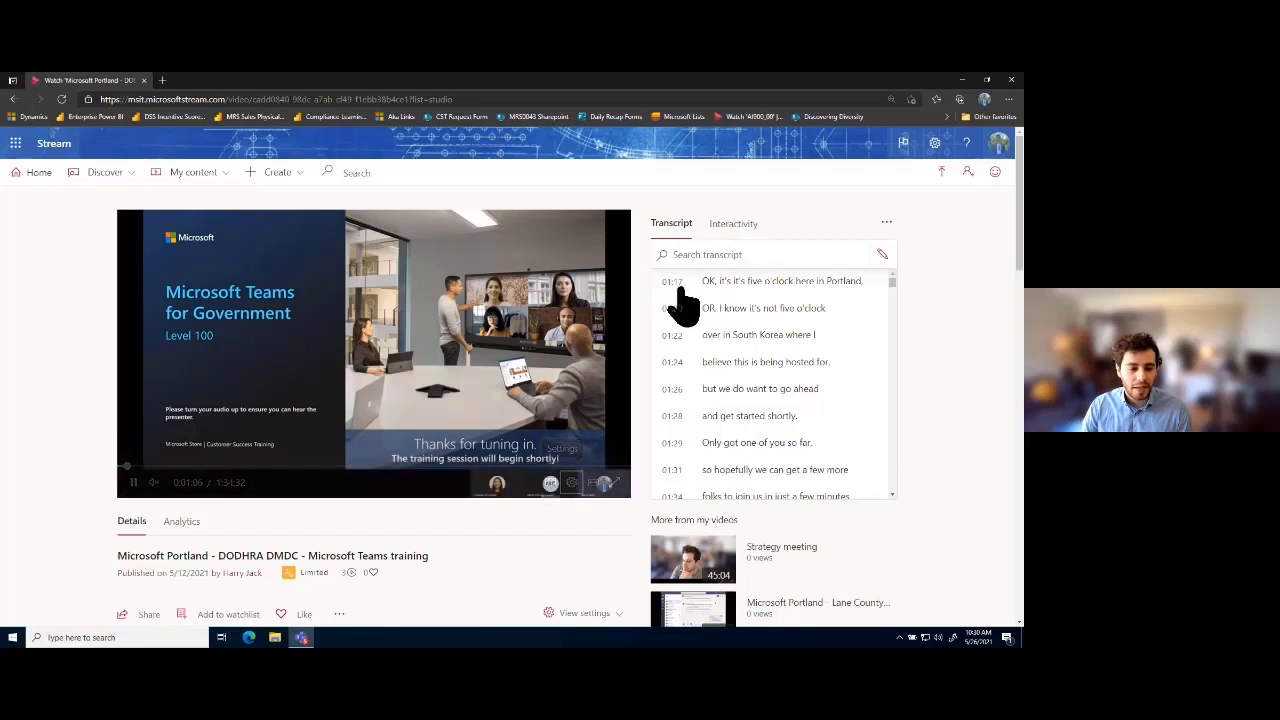
# Step: Pause, scroll the transcript back to the top, and resume the recording
pyautogui.click(133, 482)
pyautogui.scroll(-2, 780, 322)
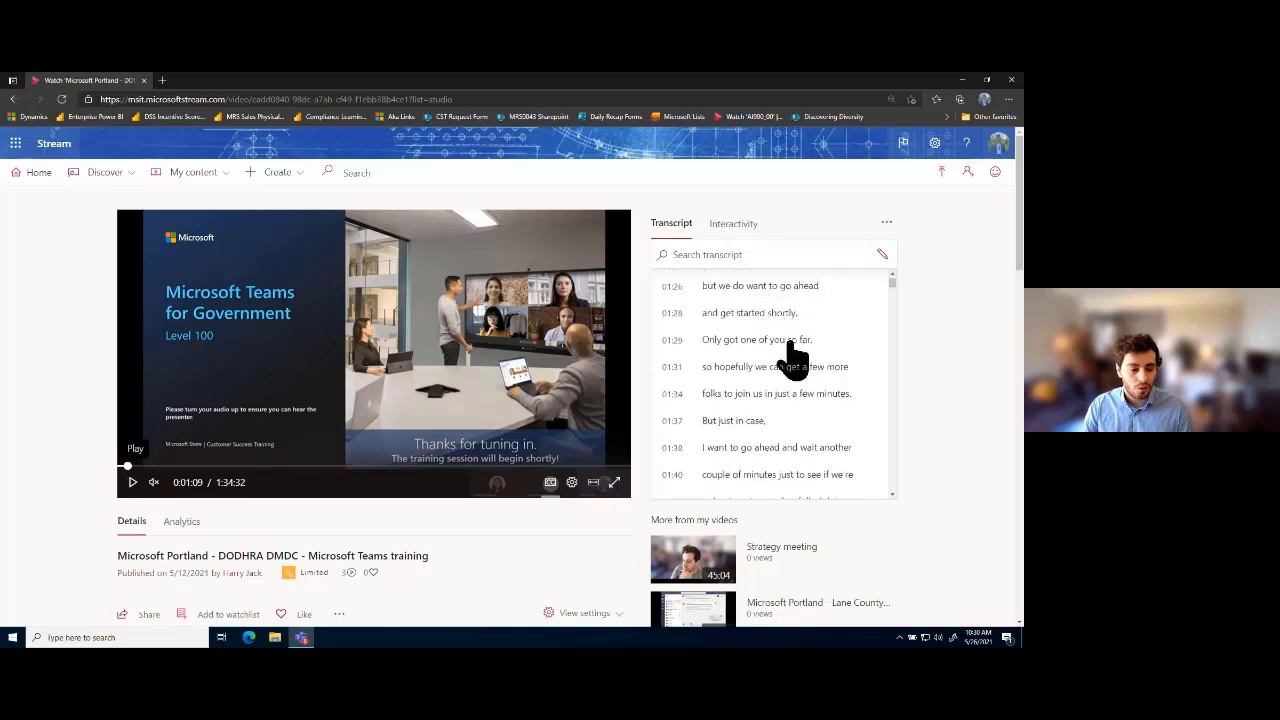
pyautogui.scroll(2, 795, 355)
pyautogui.click(132, 483)
# Step: Jump ahead to about 7 minutes, pause at 0:07:29, and browse the transcript
pyautogui.click(160, 466)
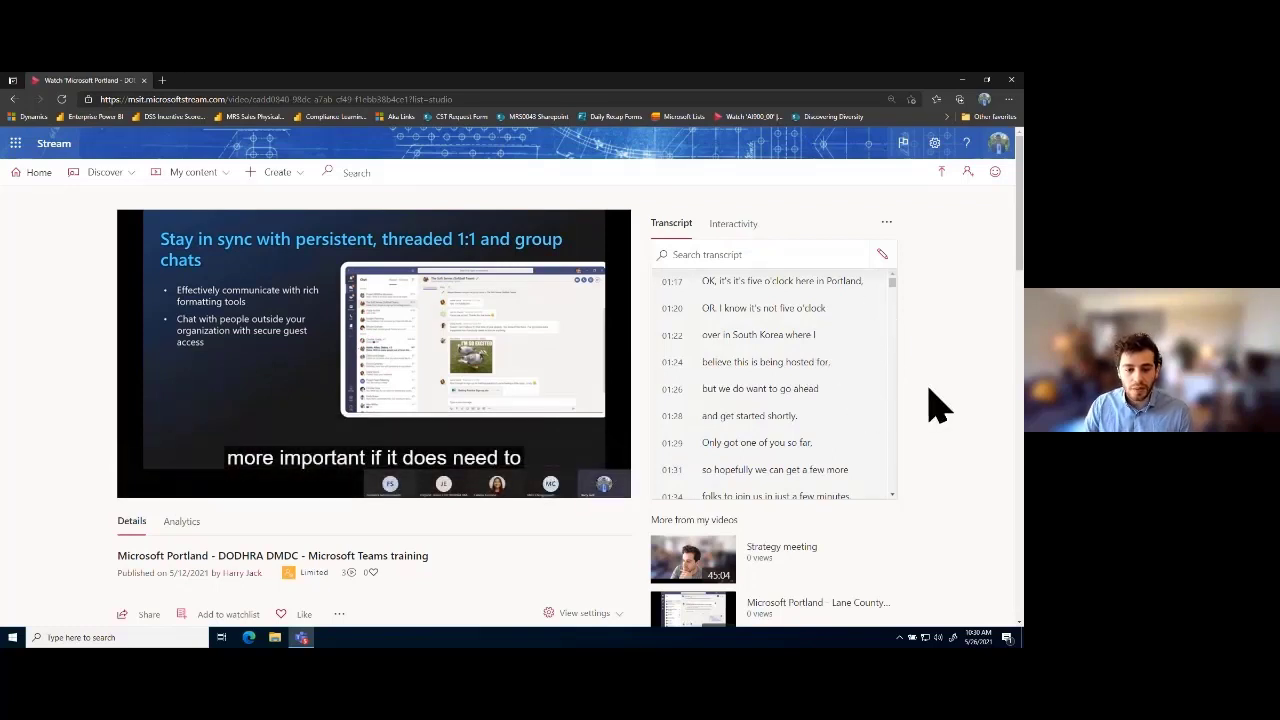
pyautogui.click(132, 482)
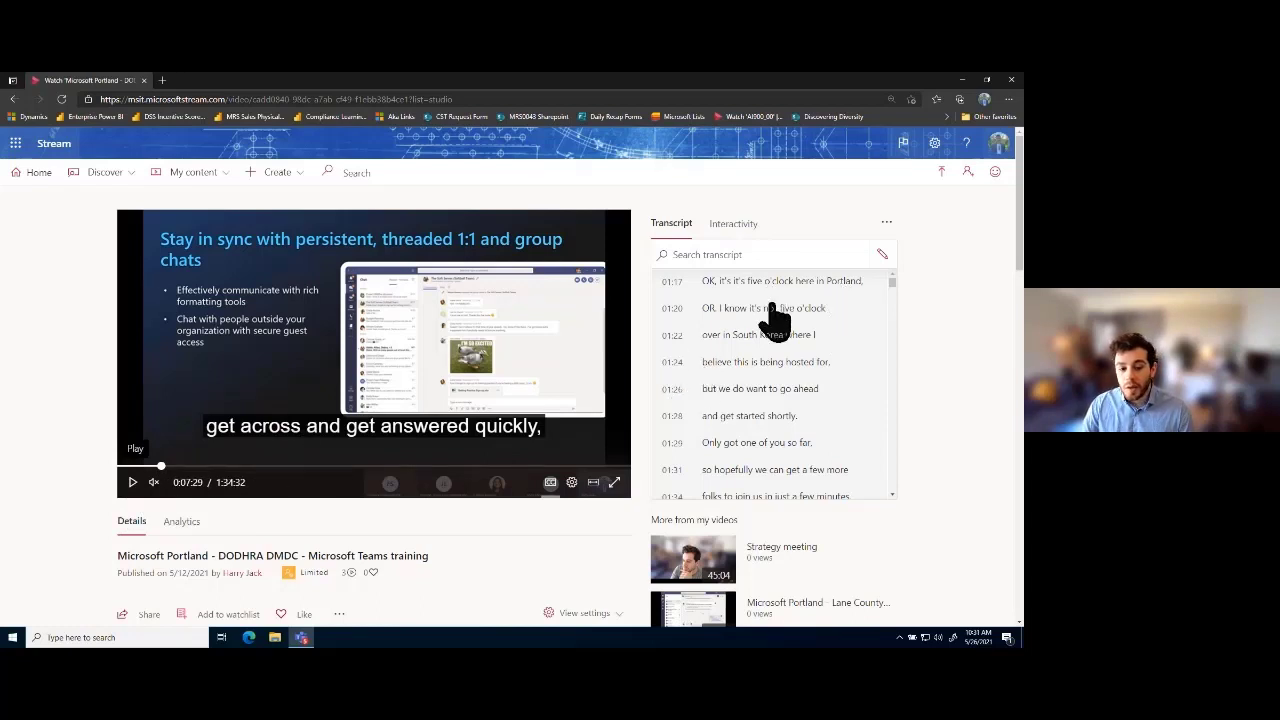
pyautogui.scroll(-2, 776, 345)
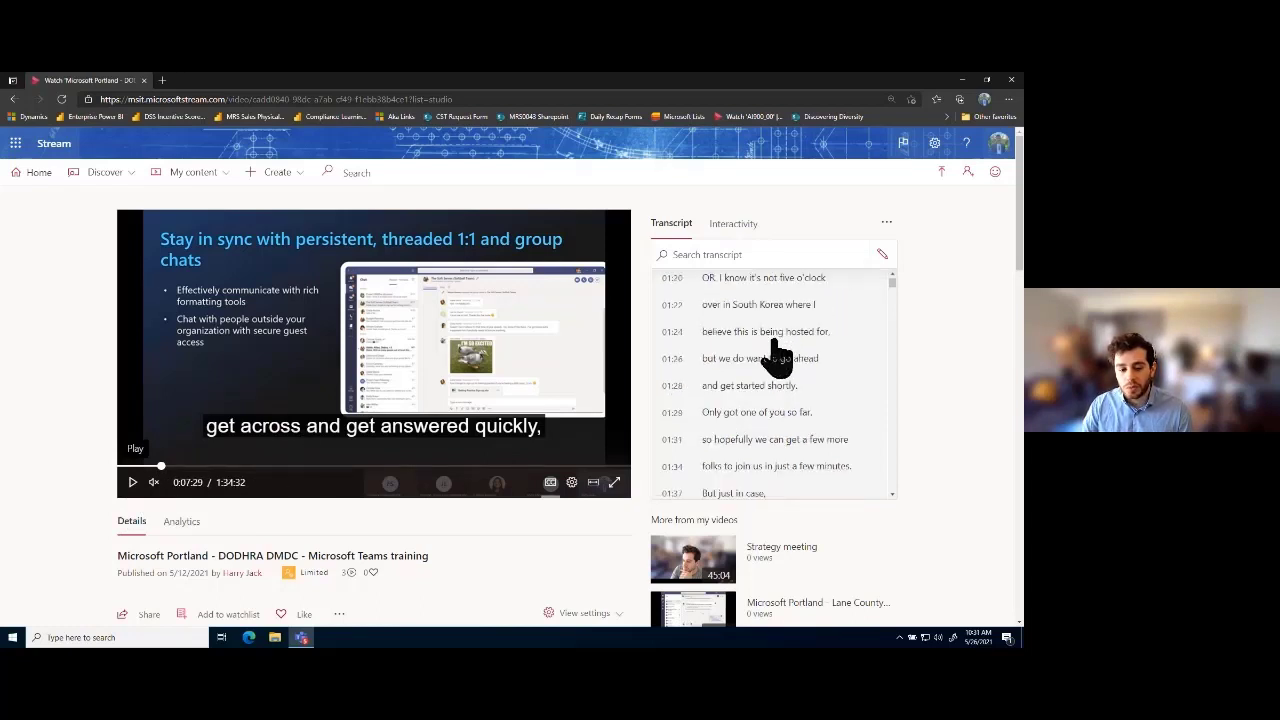
pyautogui.scroll(-2, 777, 355)
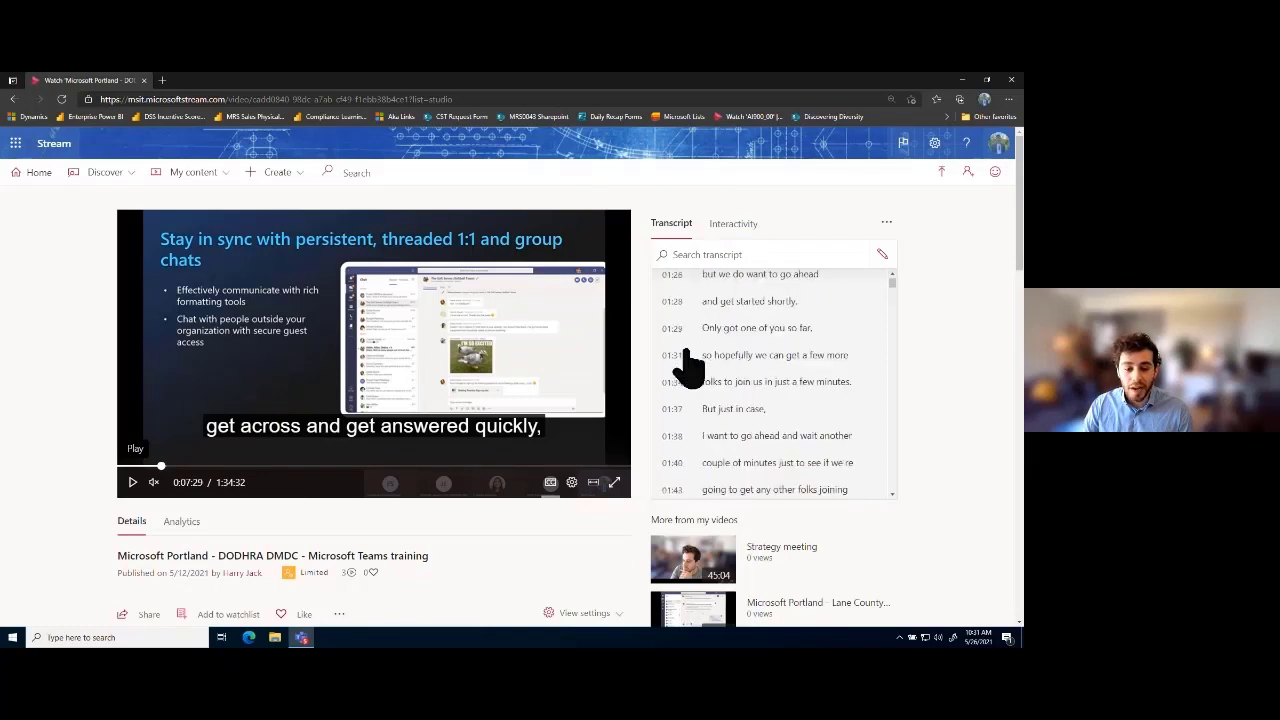
pyautogui.scroll(-1, 680, 374)
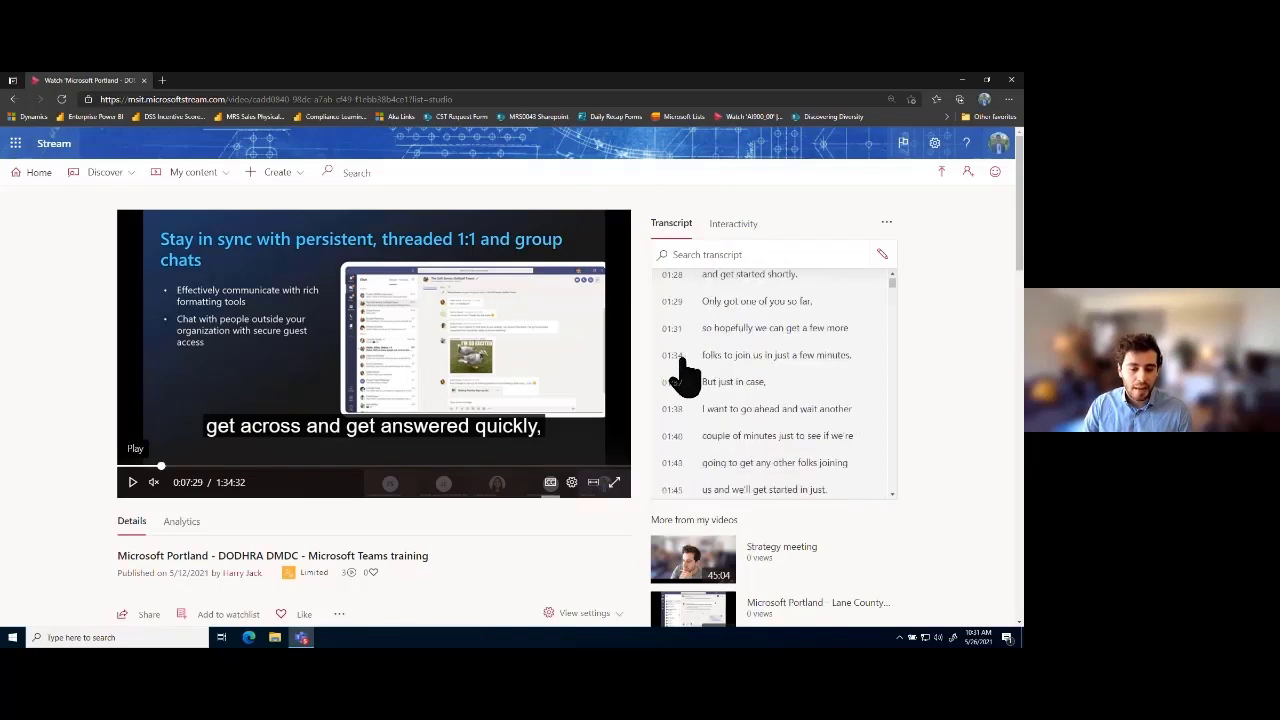
pyautogui.scroll(3, 780, 376)
# Step: Search the transcript for 'Meeting', play from the 39:24 result, and pause at 0:39:28
pyautogui.click(740, 256)
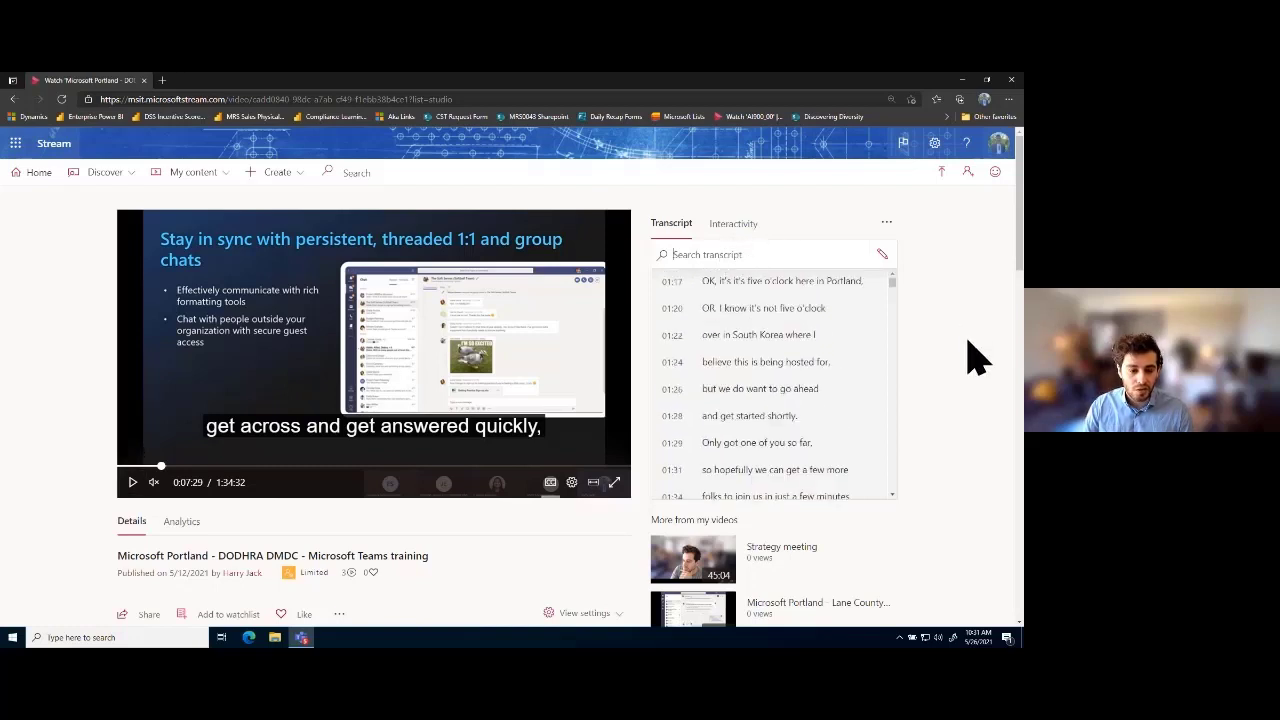
pyautogui.write('Meetin')
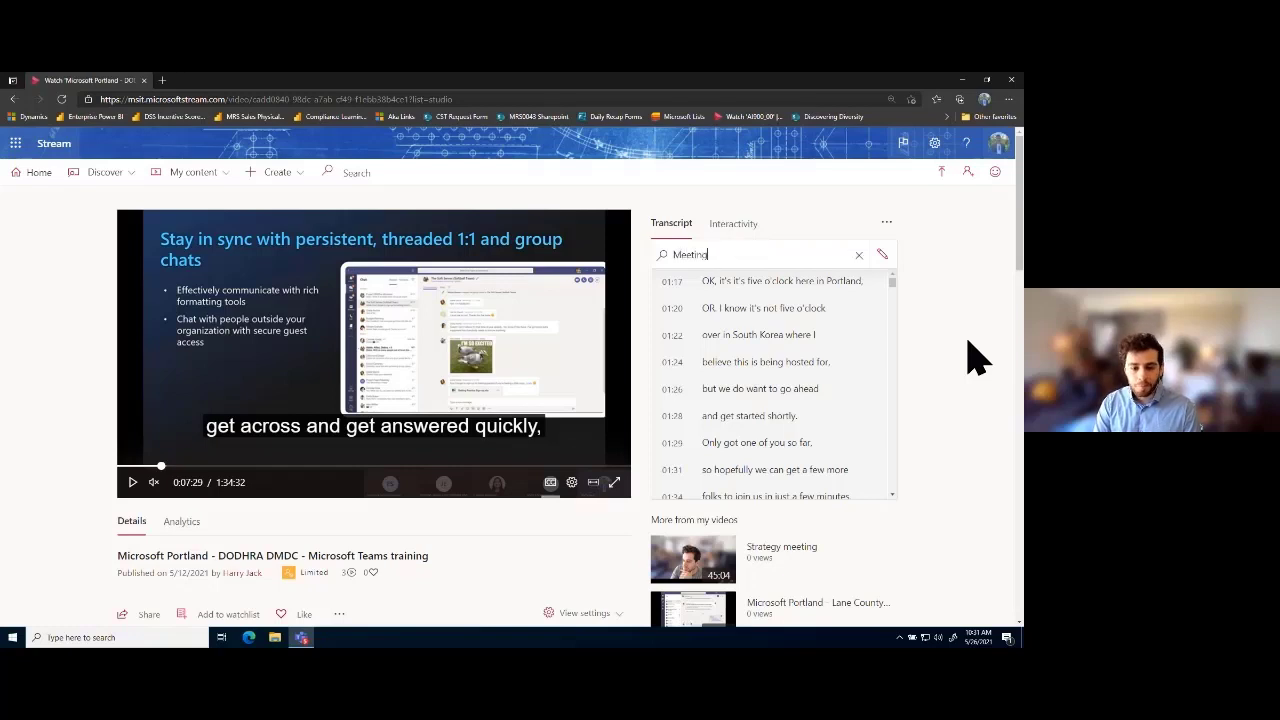
pyautogui.write('g')
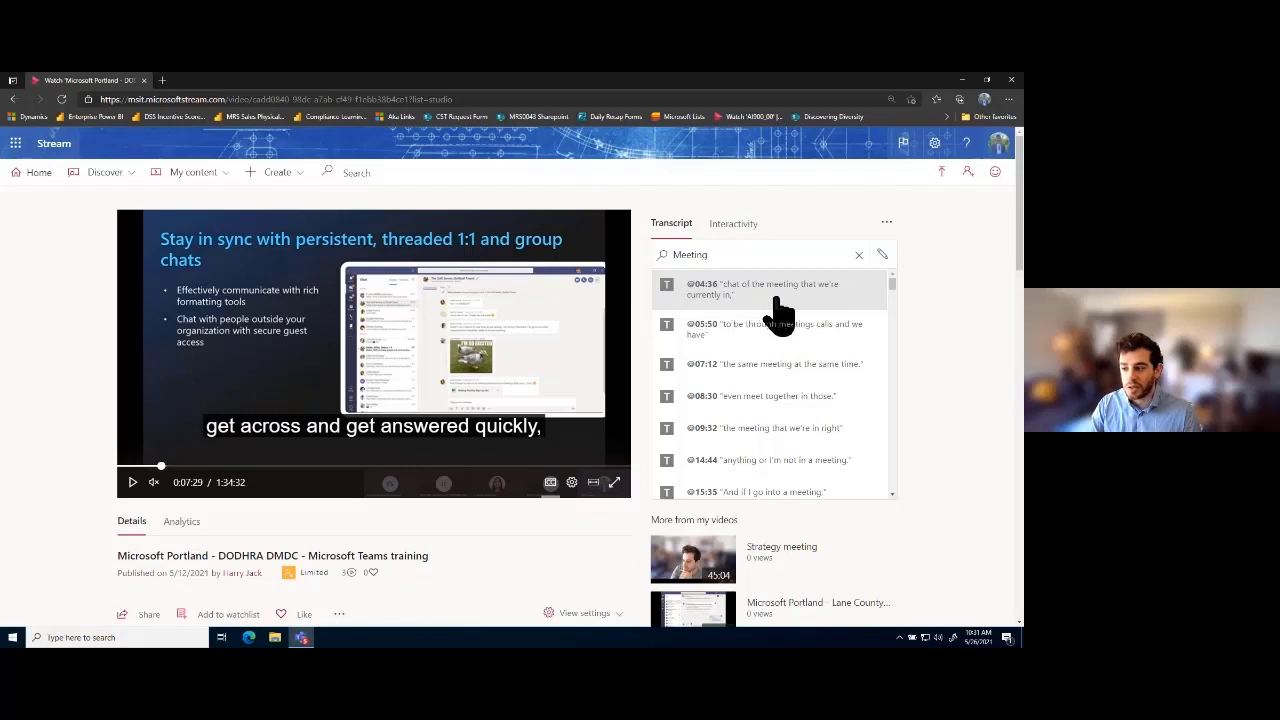
pyautogui.scroll(-10, 778, 320)
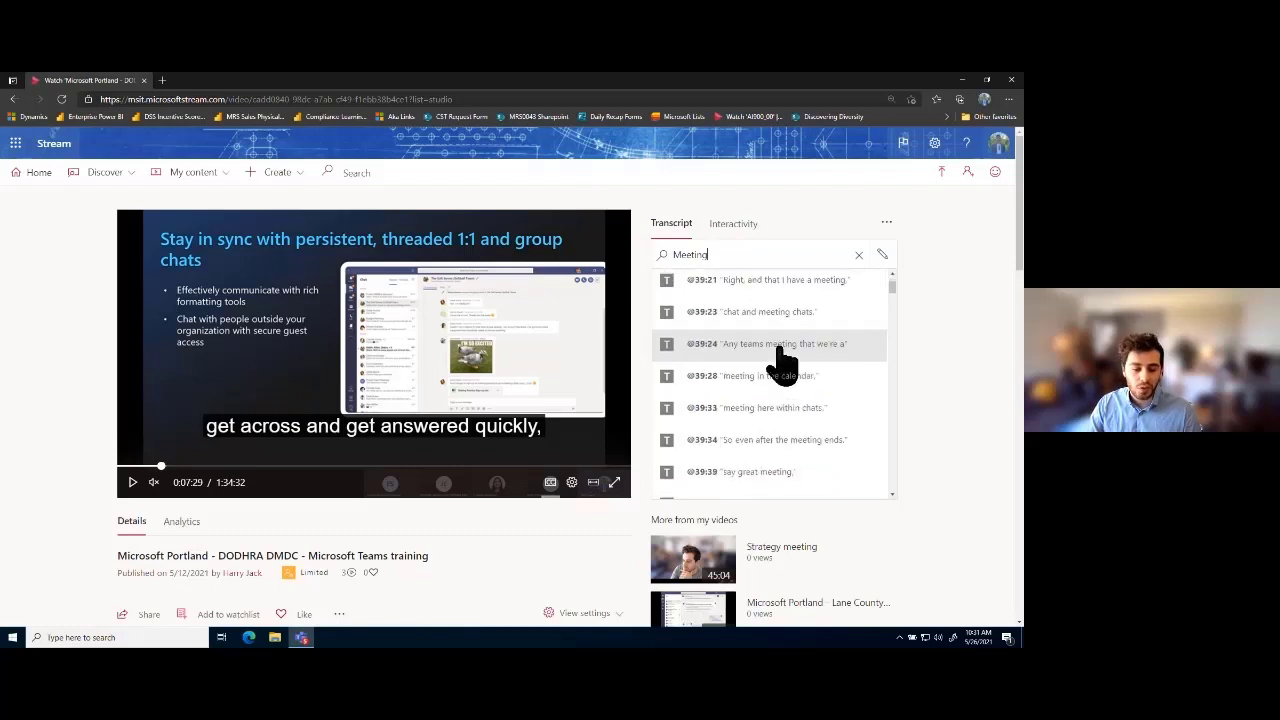
pyautogui.click(770, 346)
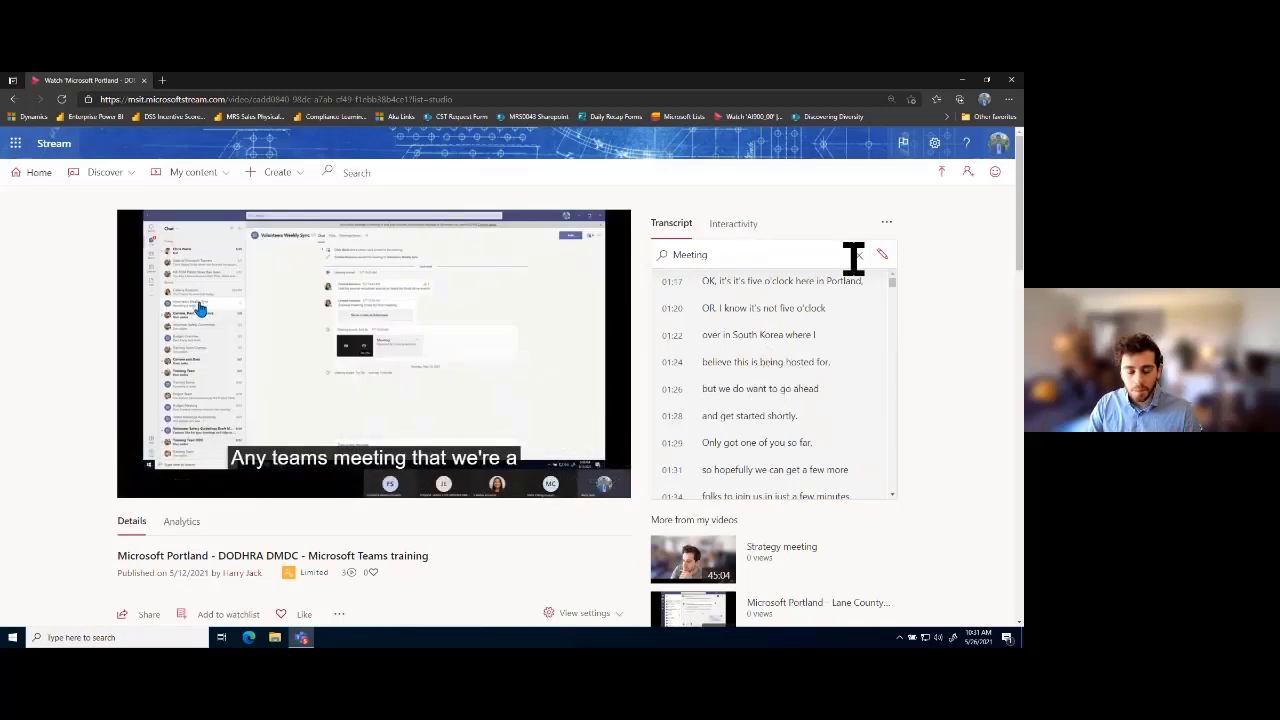
pyautogui.click(133, 484)
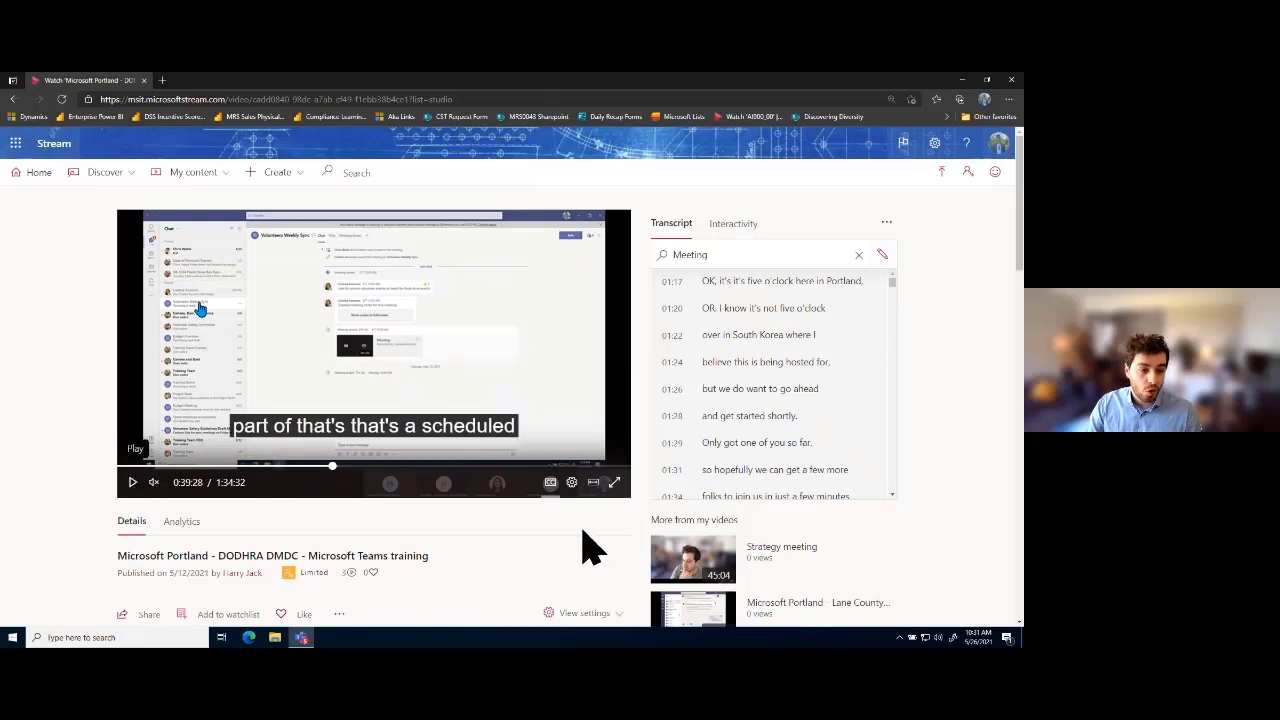
# Step: Turn on transcript editing and jump back to the 01:17 line
pyautogui.click(882, 256)
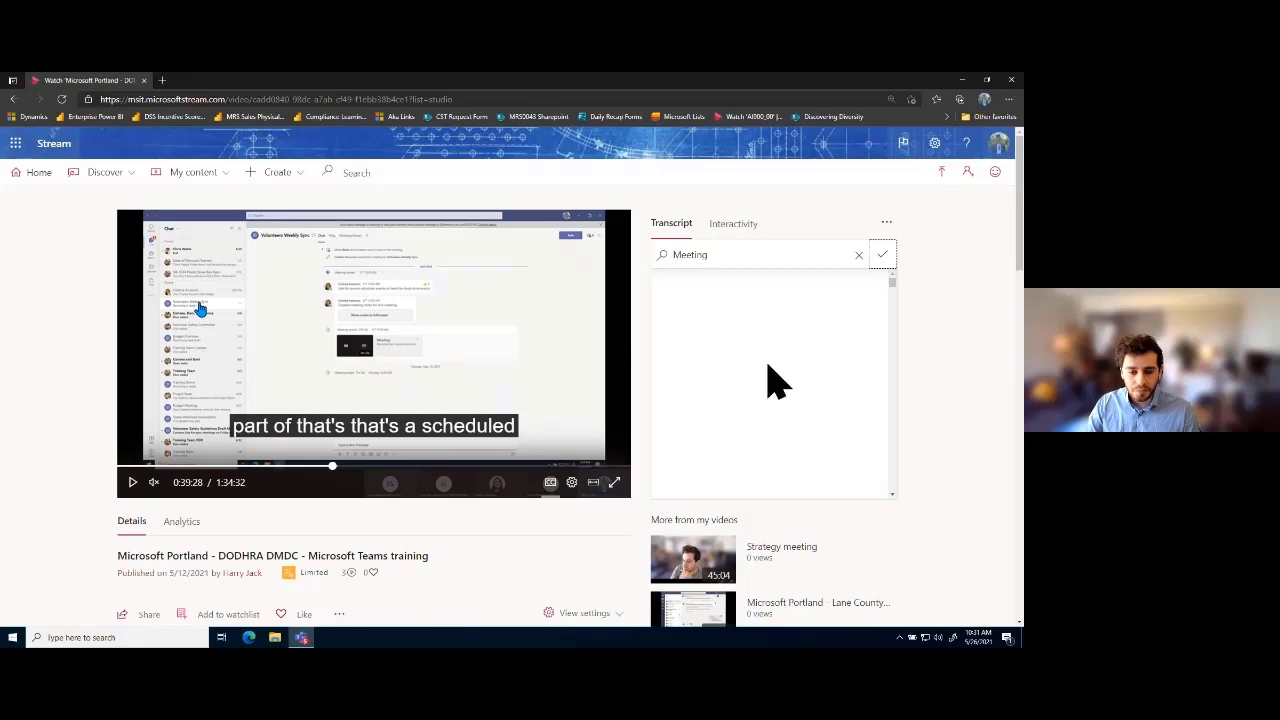
pyautogui.scroll(-2, 776, 388)
pyautogui.scroll(2, 994, 329)
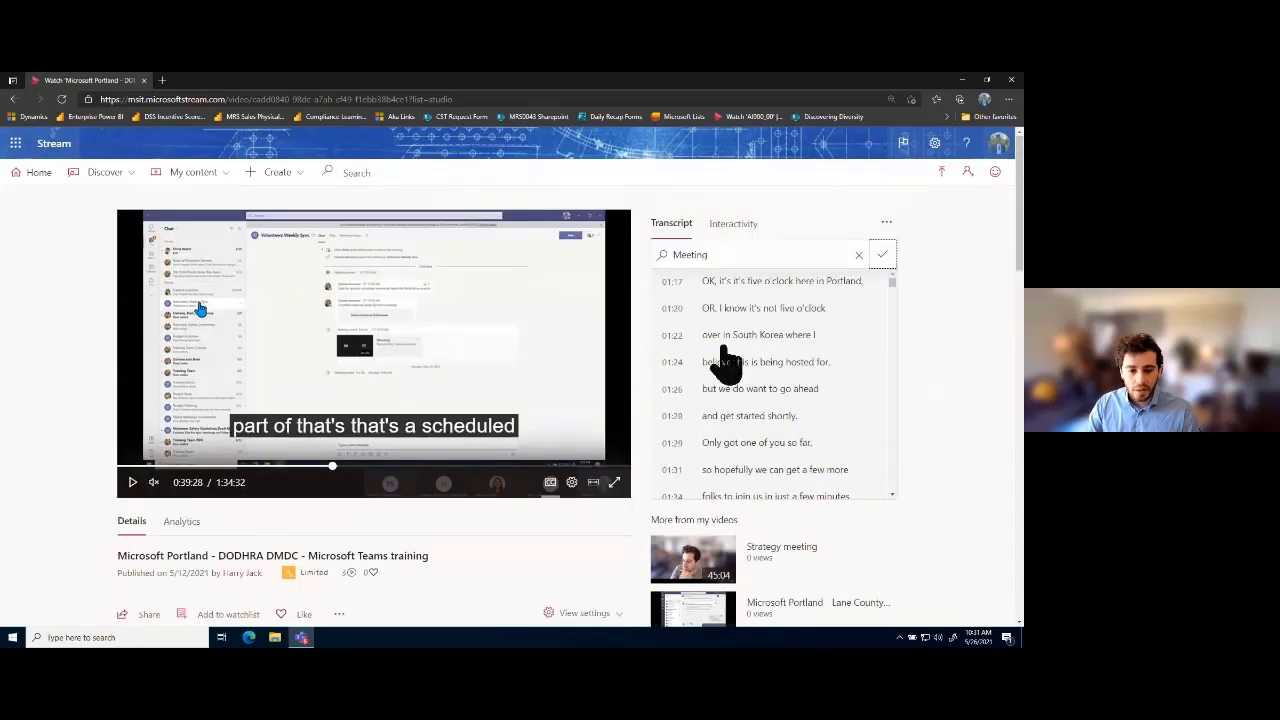
pyautogui.click(843, 283)
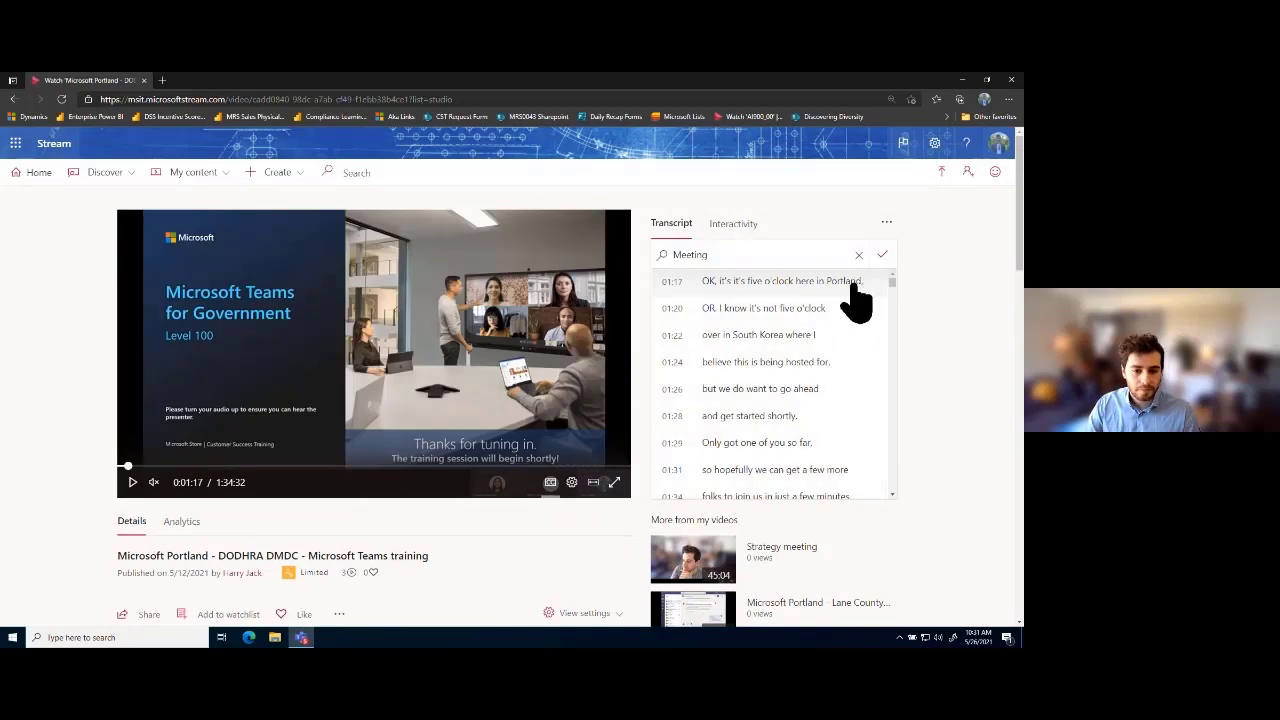
# Step: Clear the Meeting search from the transcript and open the 01:17 line for editing
pyautogui.tripleClick(850, 283)
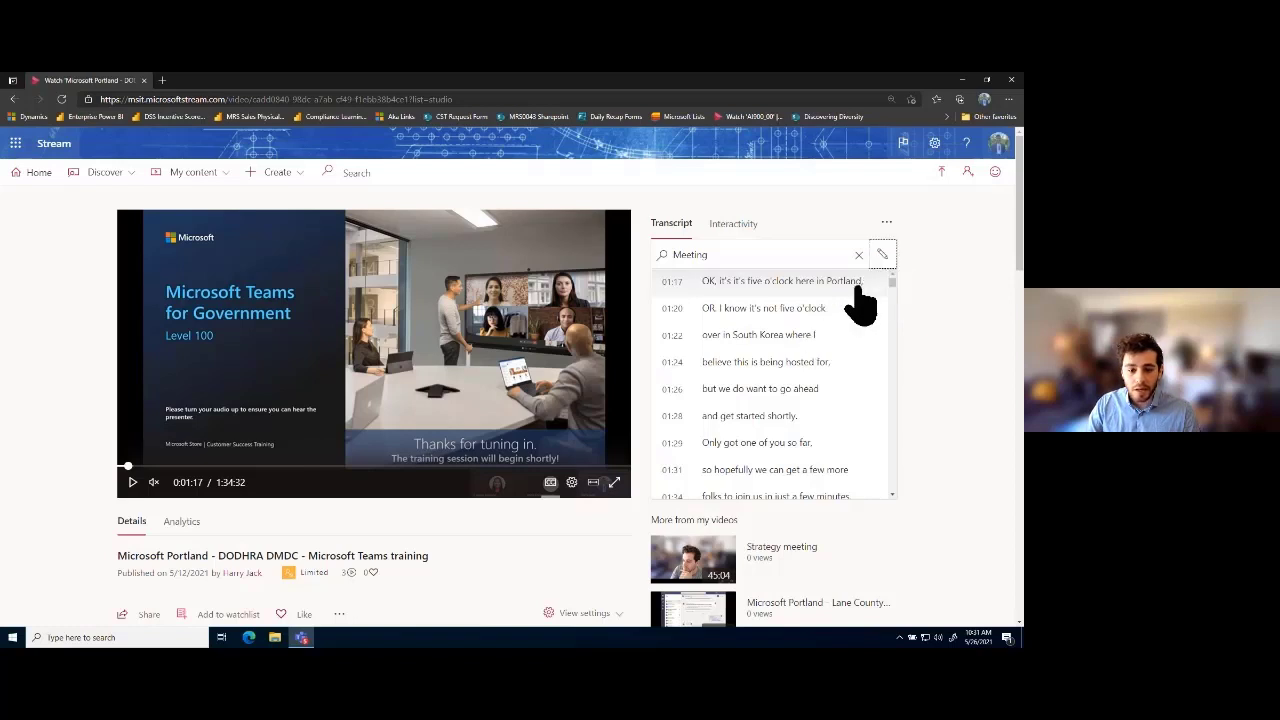
pyautogui.click(859, 255)
pyautogui.click(882, 255)
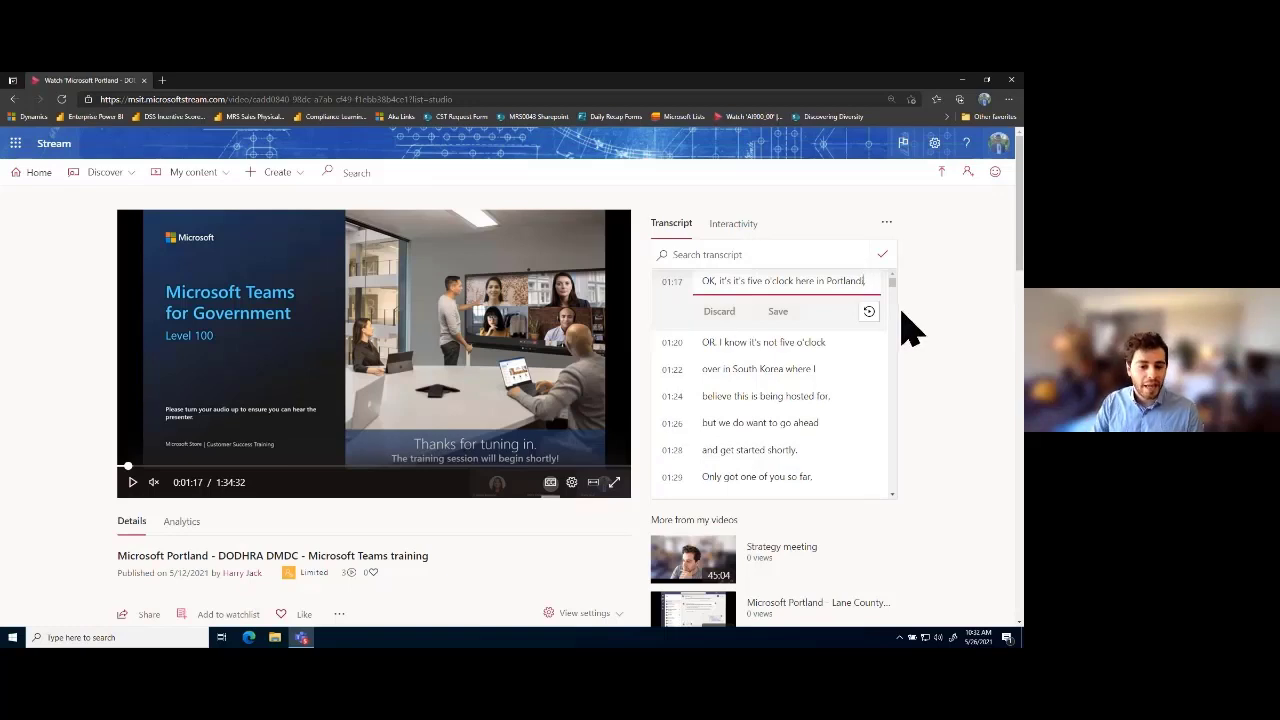
# Step: Change 'Portland,' to 'Portlandia.', discard that edit, and finish editing the transcript
pyautogui.press('BackSpace')
pyautogui.write('ia.')
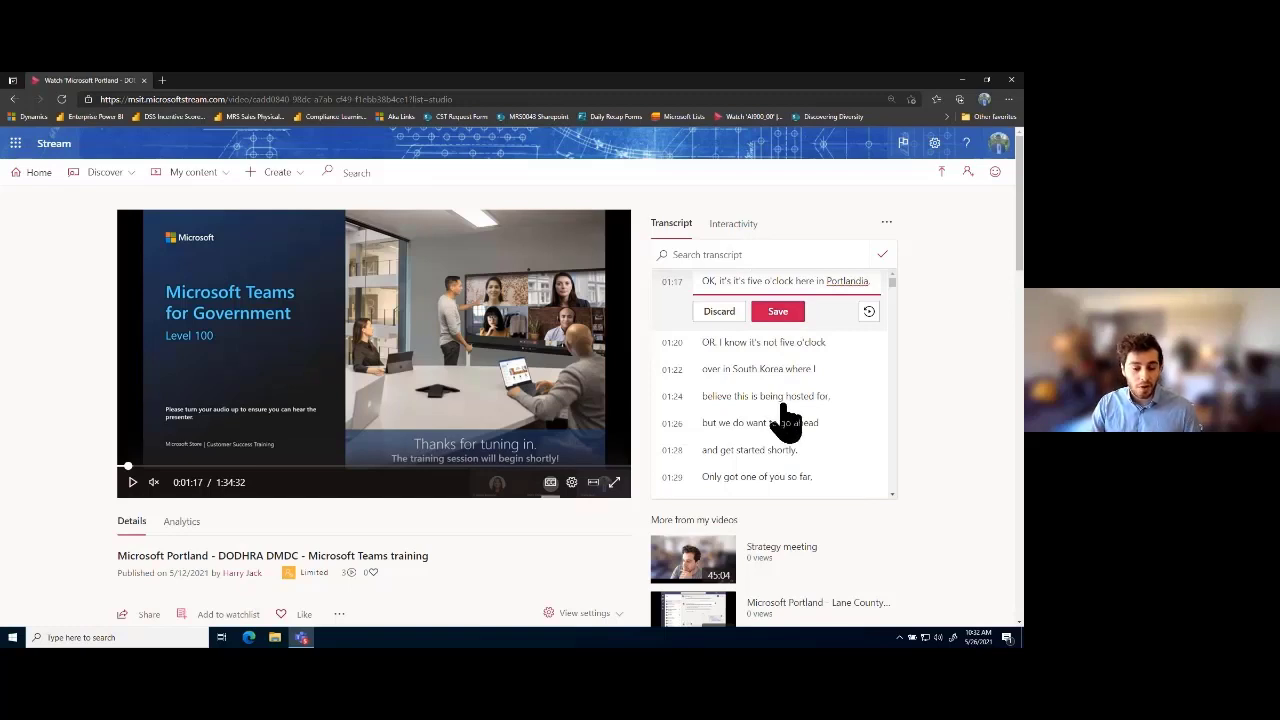
pyautogui.scroll(-1, 787, 420)
pyautogui.scroll(1, 787, 420)
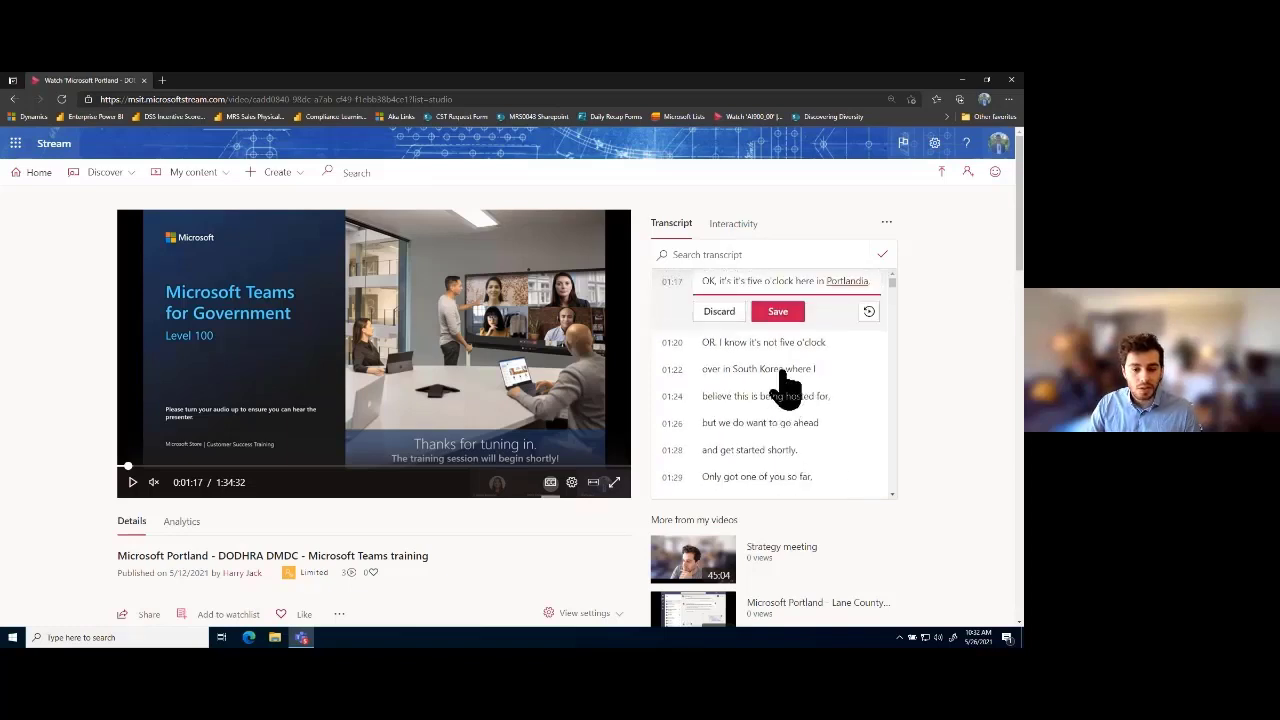
pyautogui.click(724, 318)
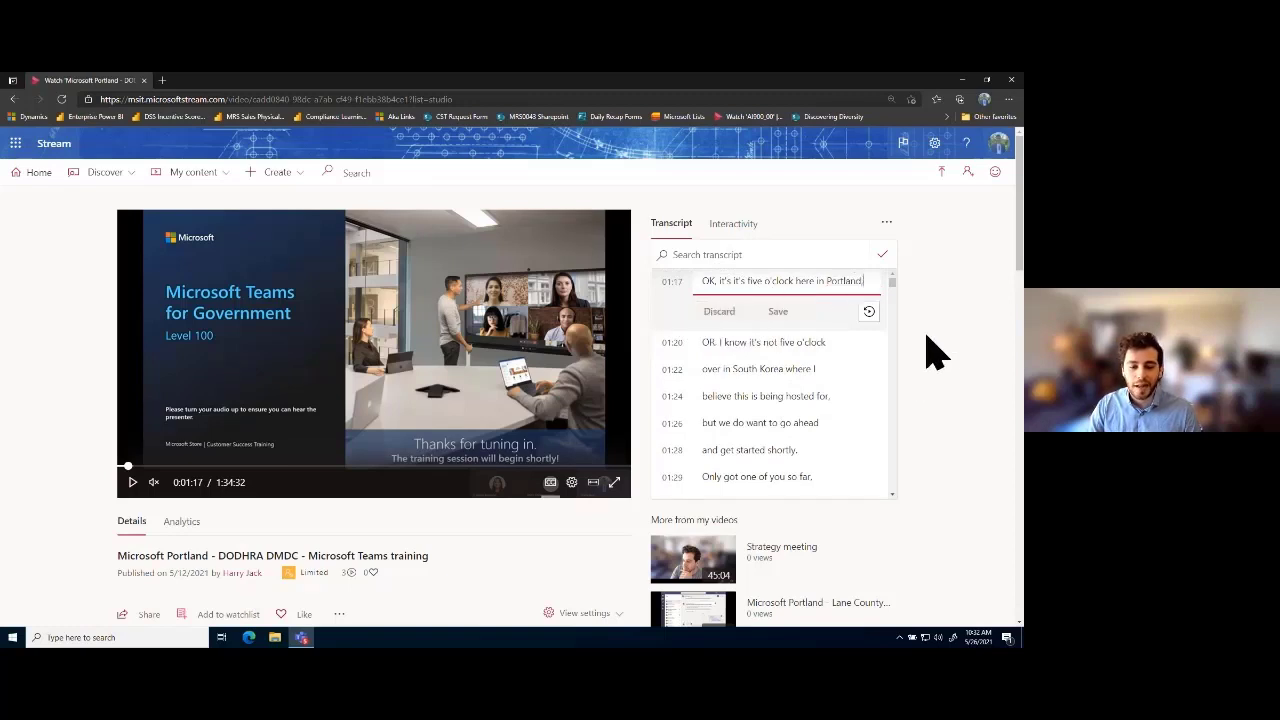
pyautogui.click(882, 255)
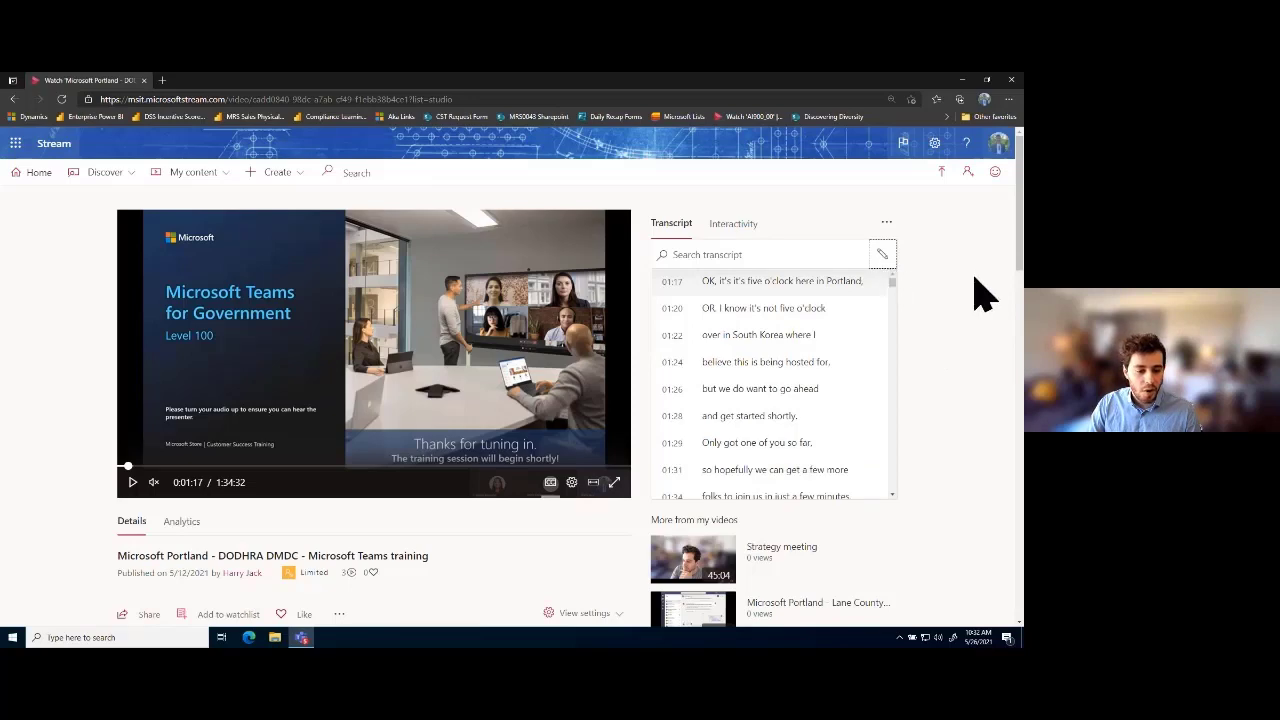